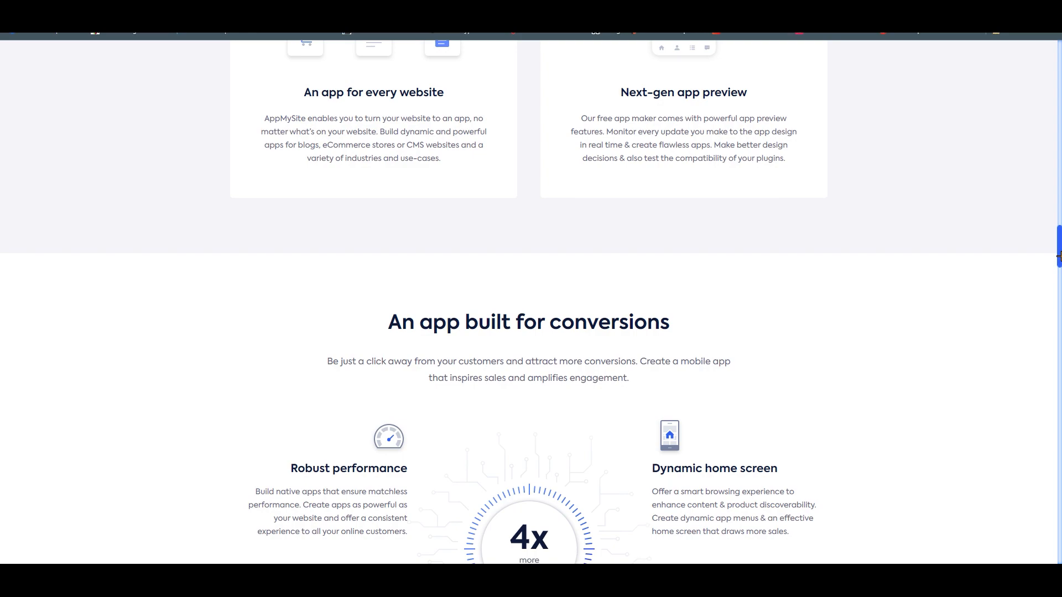
Look over the feature sections of the home page and open the pricing page.
scroll(1058, 256, "down", 15)
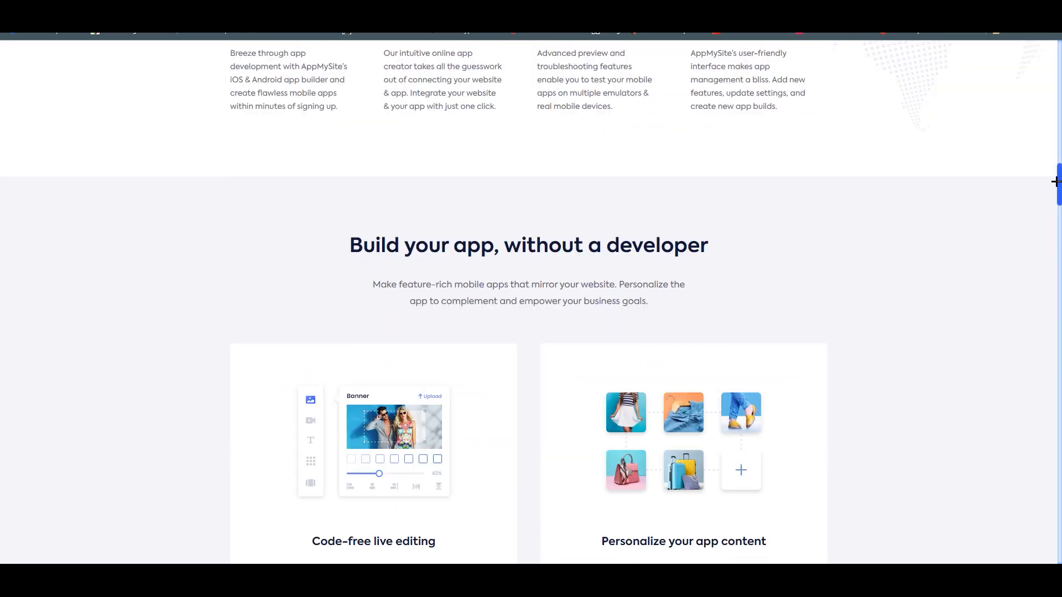
left_click_drag(1056, 181, 1058, 64)
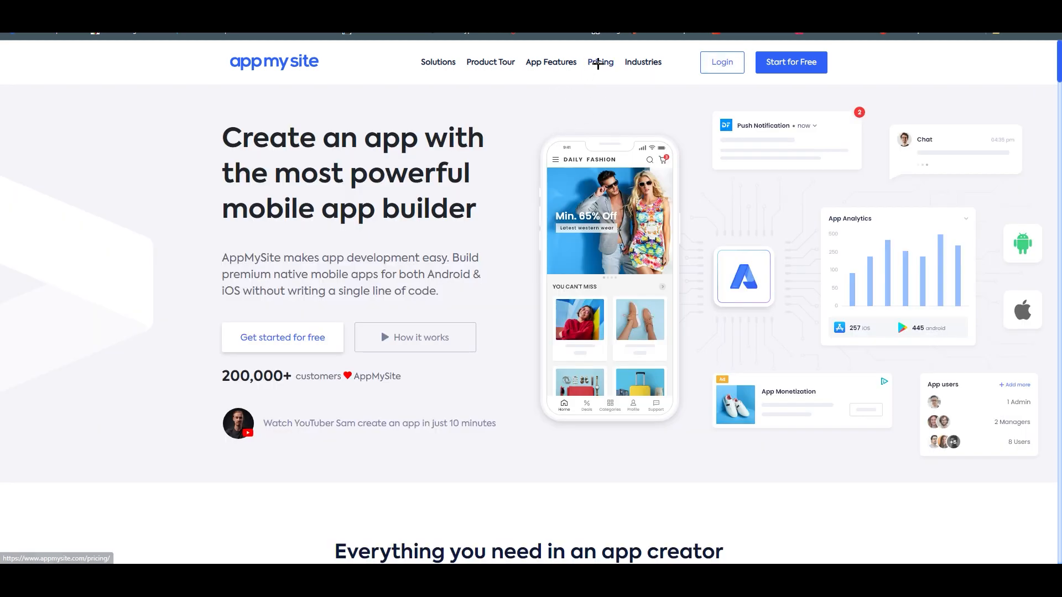
left_click(601, 62)
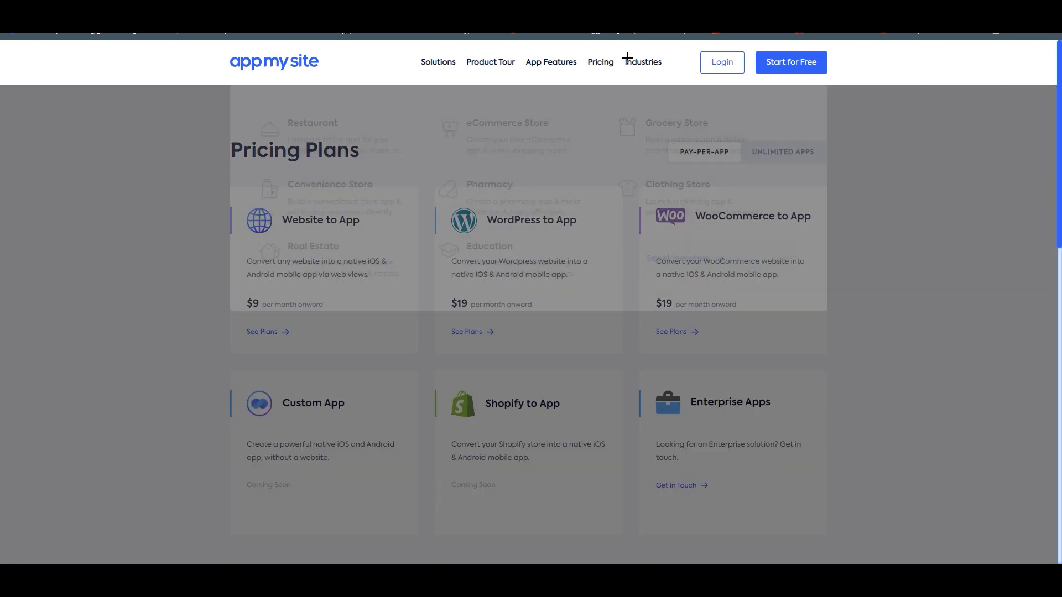
left_click(603, 62)
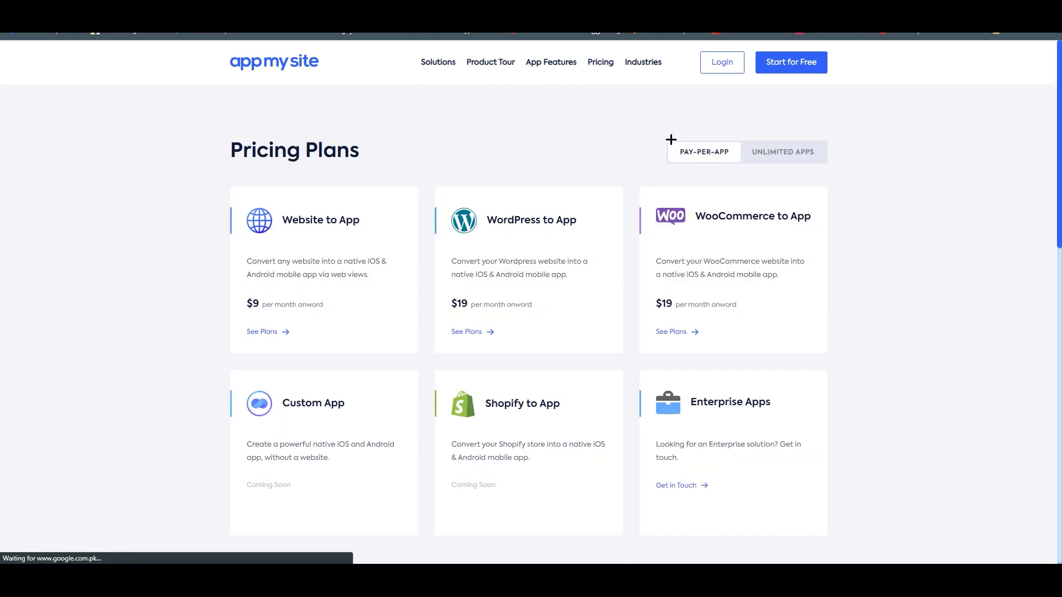
Review the pay-per-app plans and customer ratings, and switch the pricing plans to unlimited apps.
scroll(447, 158, "down", 1)
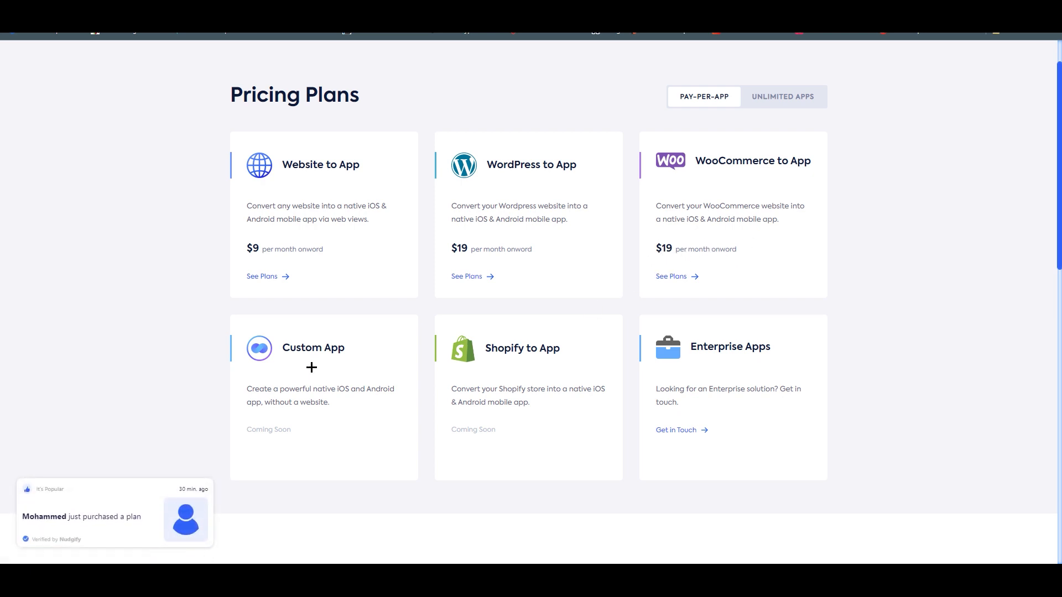
scroll(283, 350, "down", 1)
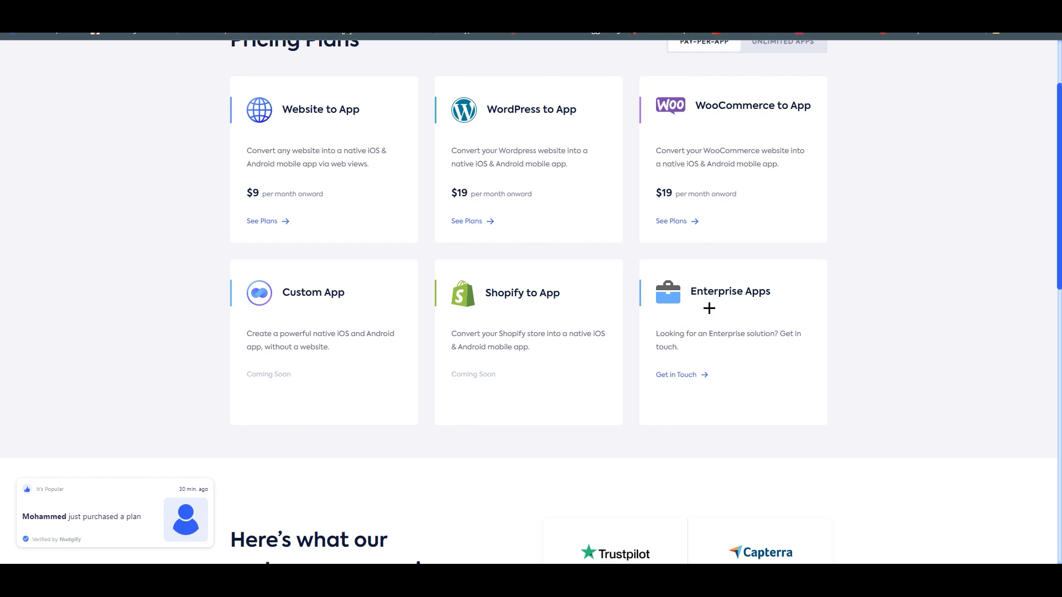
scroll(509, 339, "down", 10)
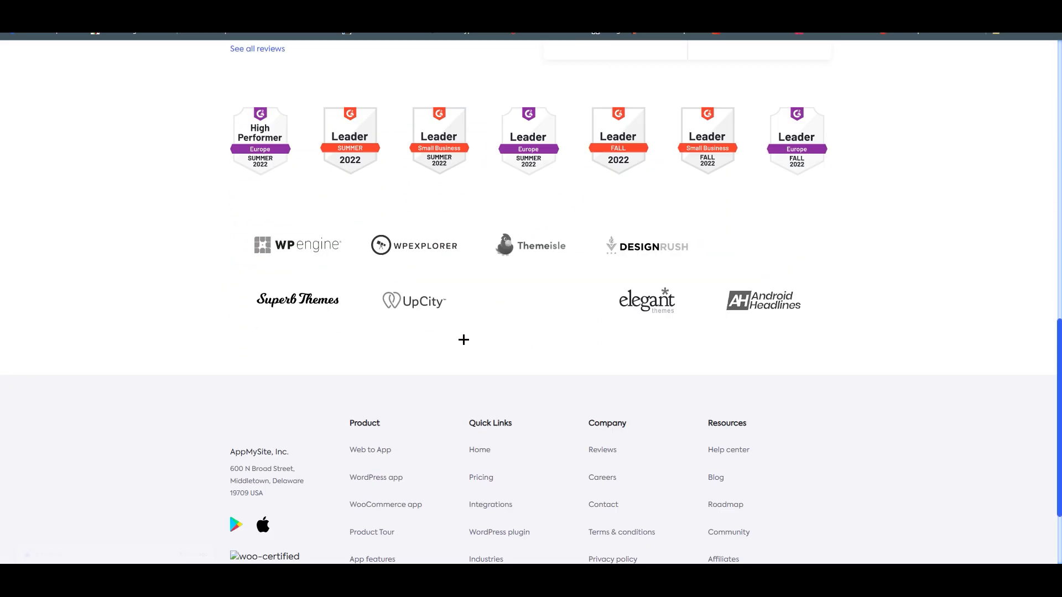
scroll(355, 265, "up", 2)
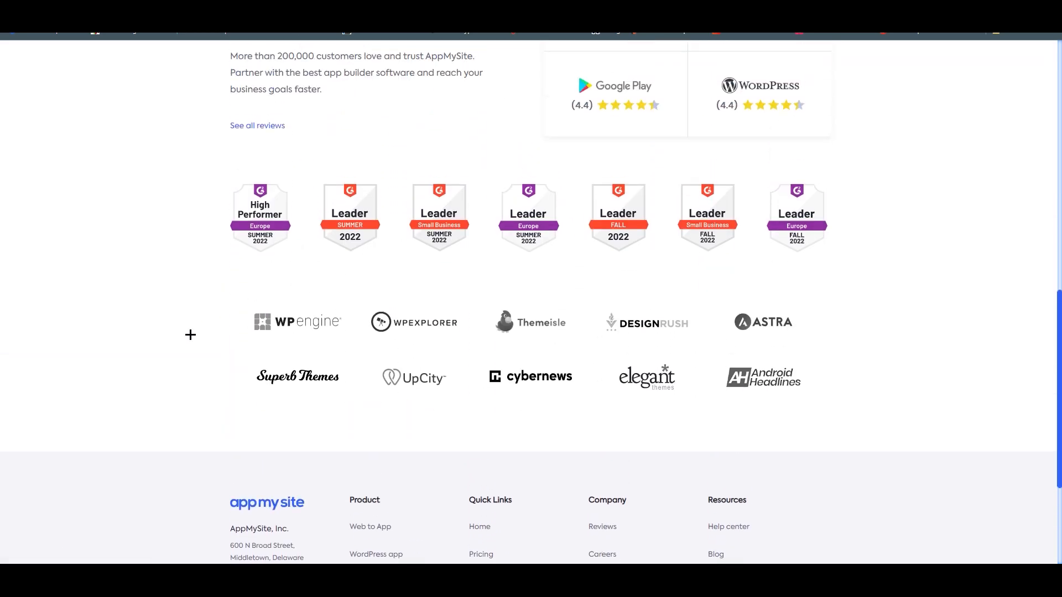
scroll(244, 319, "down", 1)
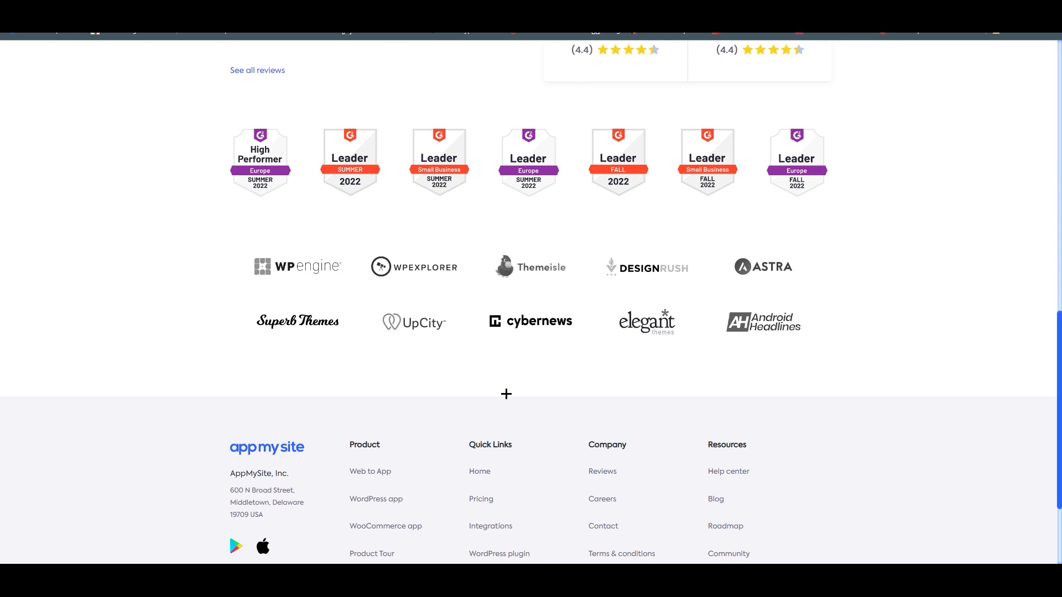
scroll(594, 414, "up", 9)
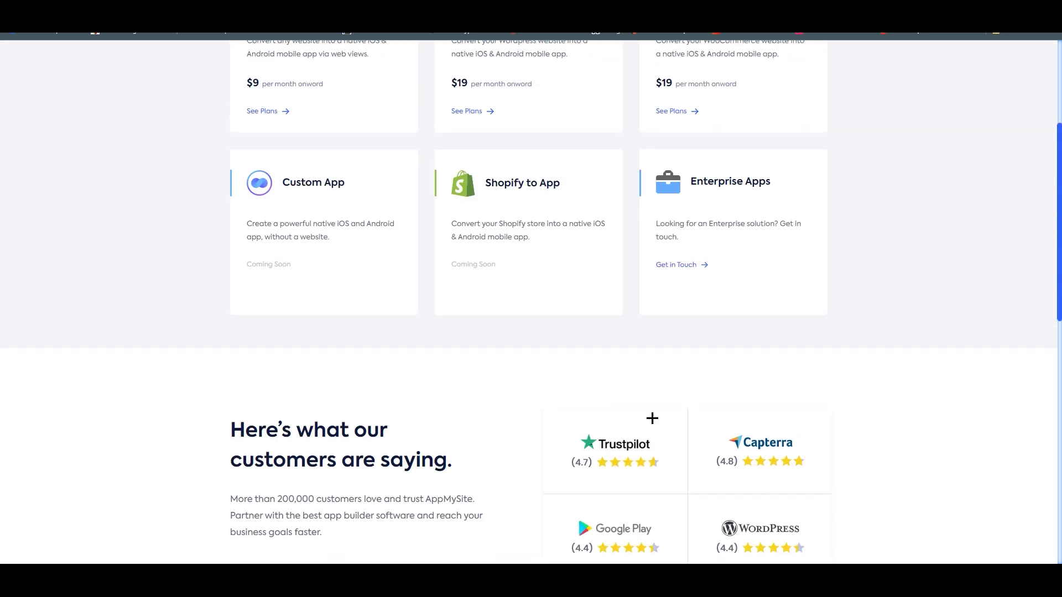
scroll(652, 419, "up", 4)
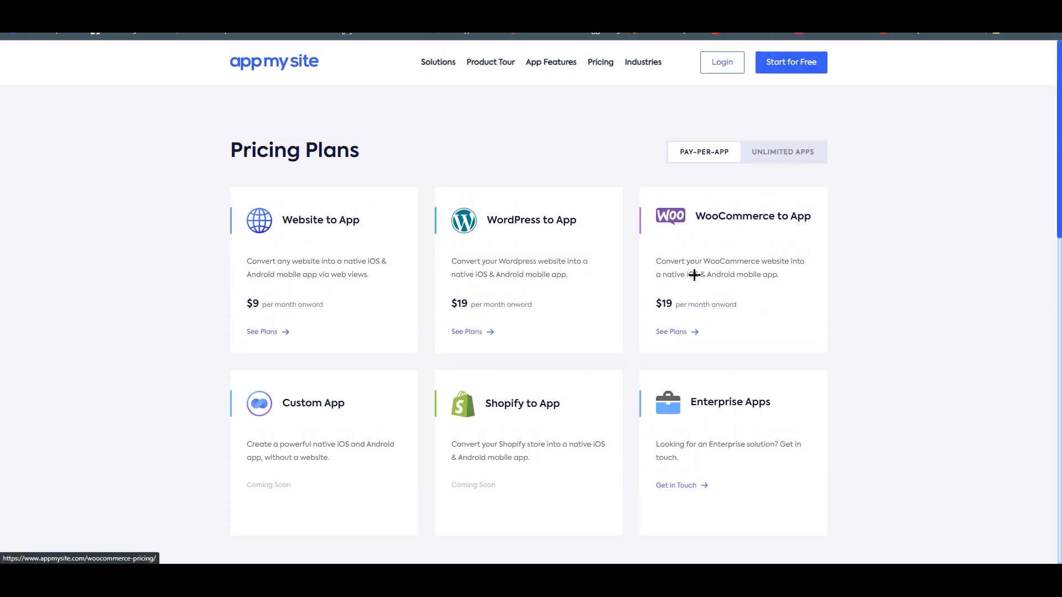
left_click(786, 152)
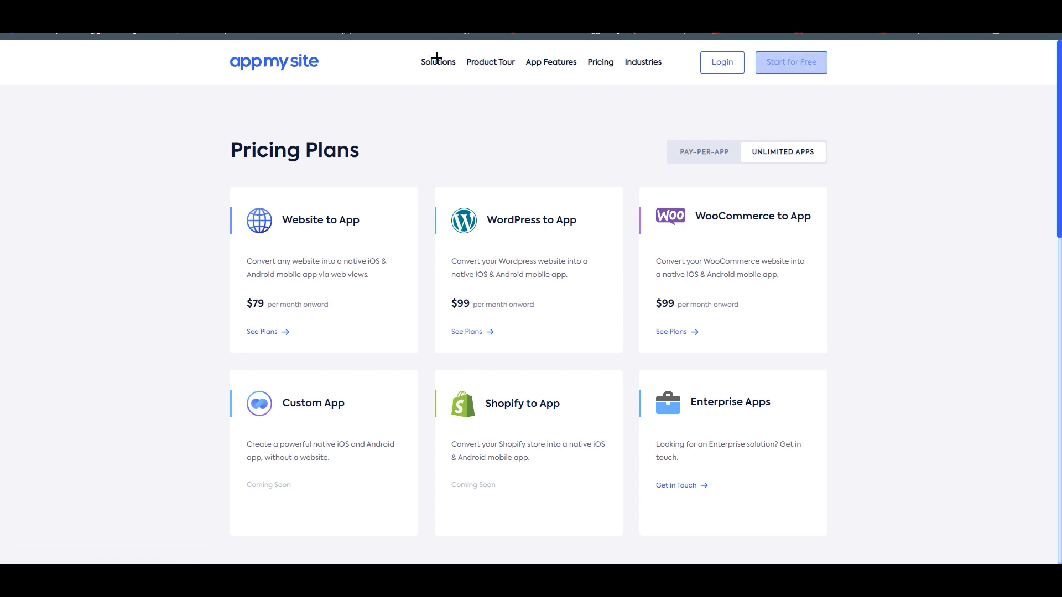
Return to the home page, log in to the account and start creating a new app.
left_click(308, 61)
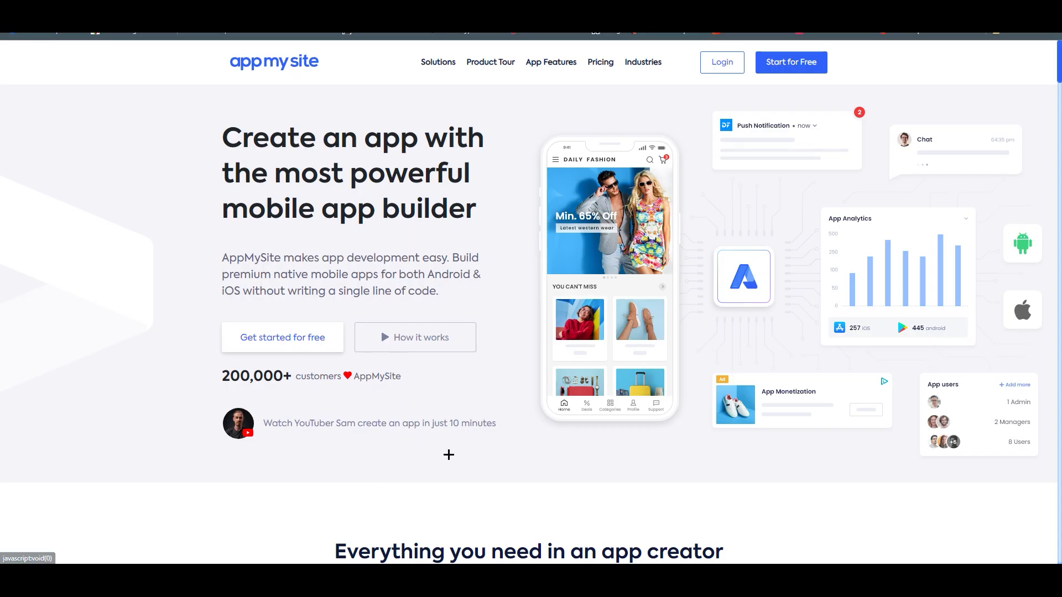
scroll(448, 450, "down", 1)
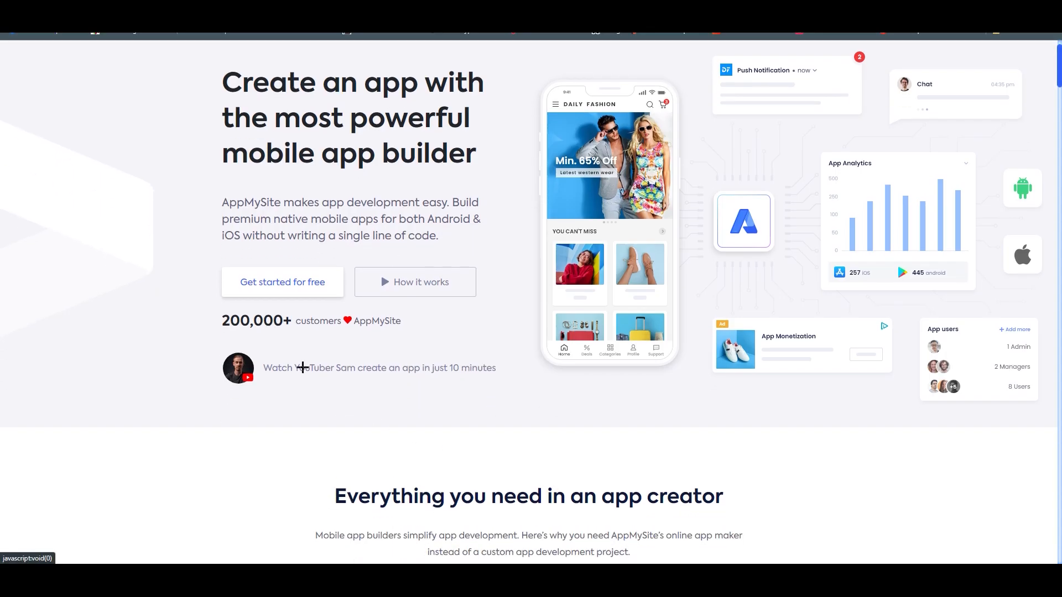
scroll(559, 535, "up", 1)
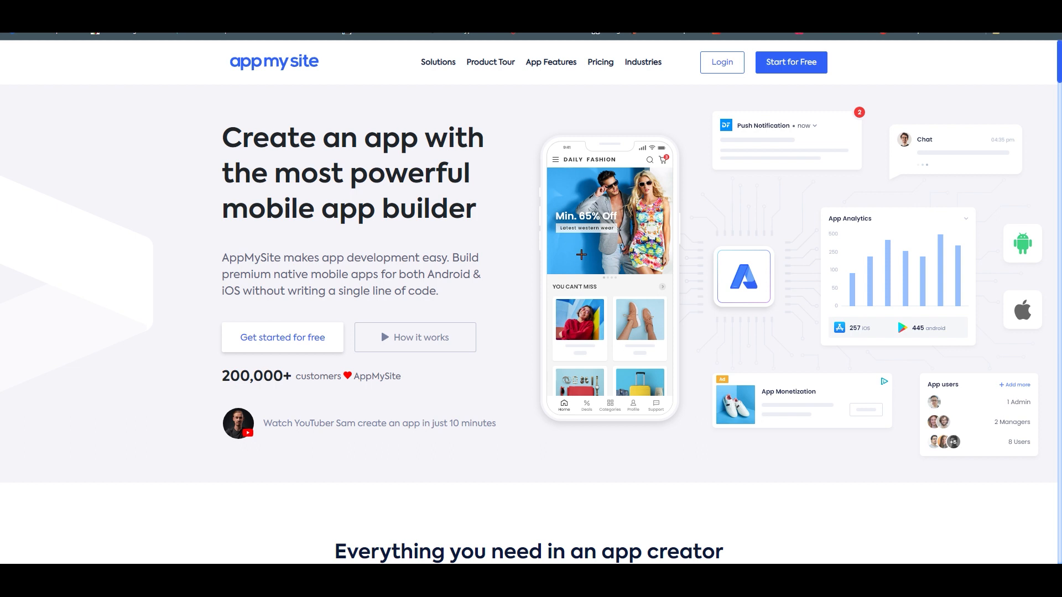
left_click(721, 68)
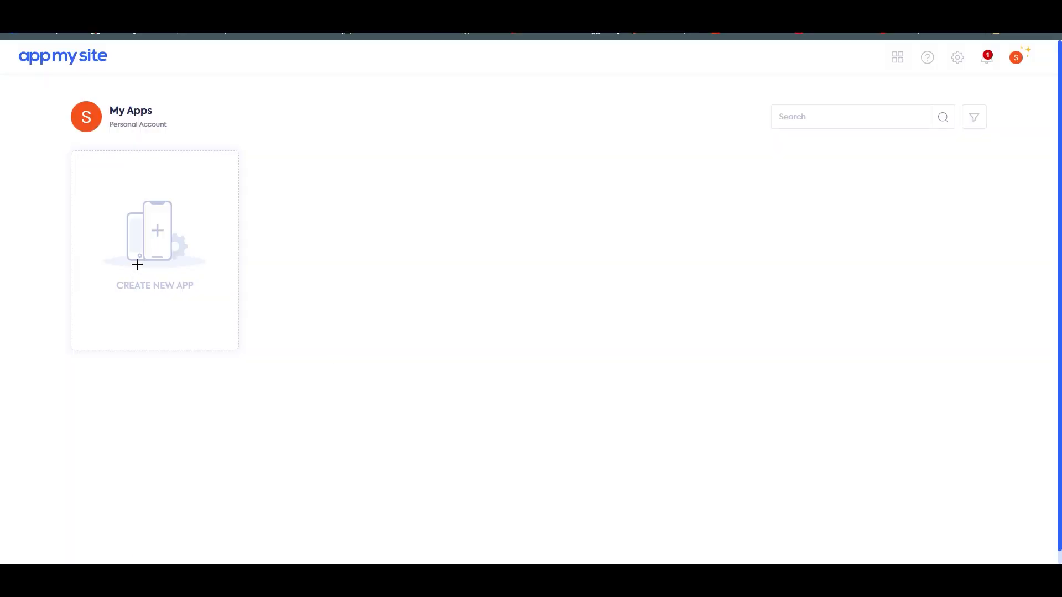
left_click(138, 266)
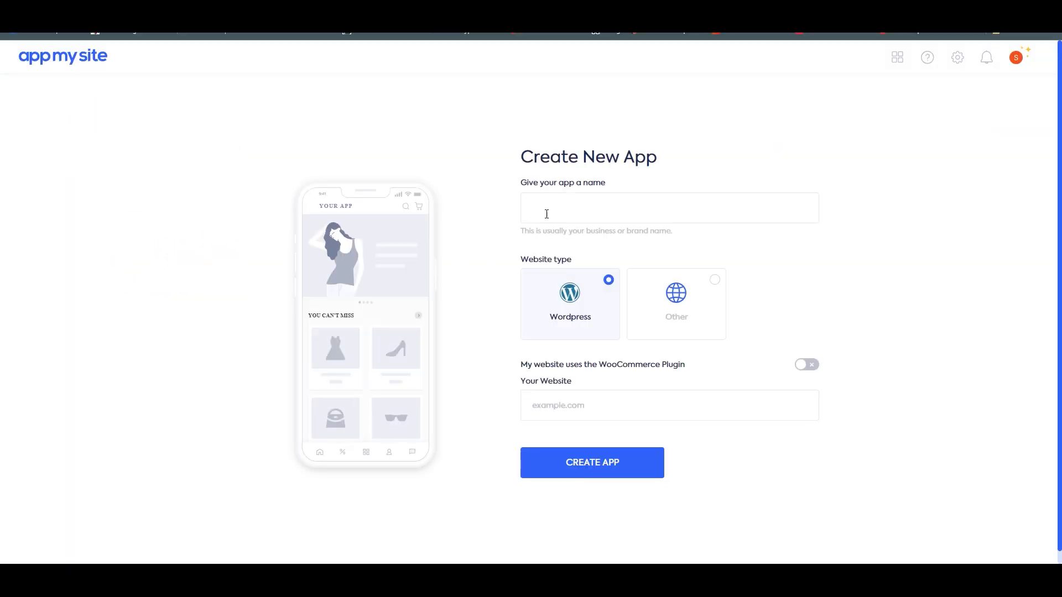
left_click_drag(610, 182, 495, 186)
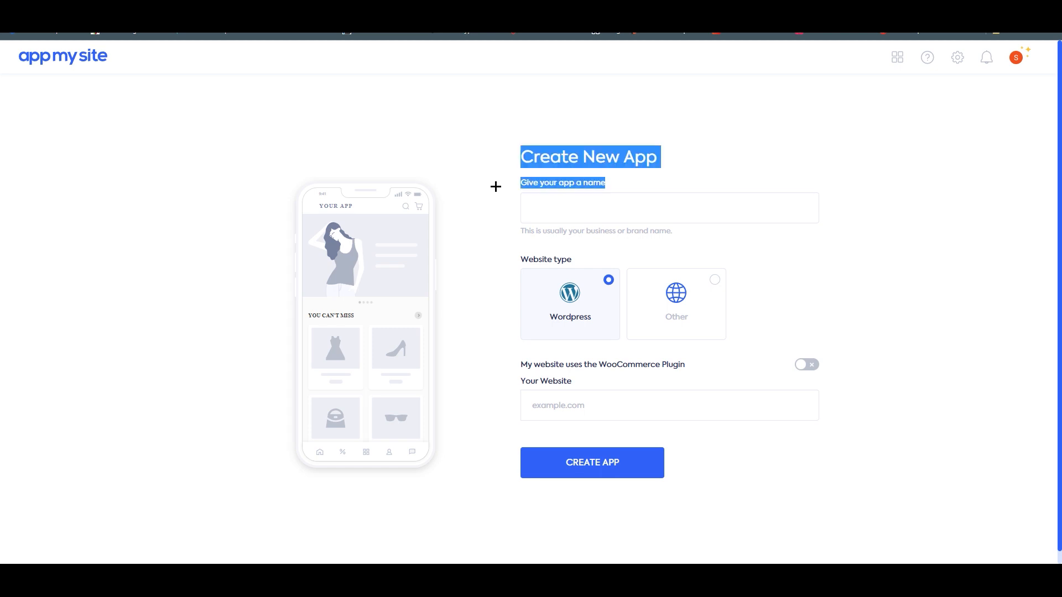
left_click(495, 185)
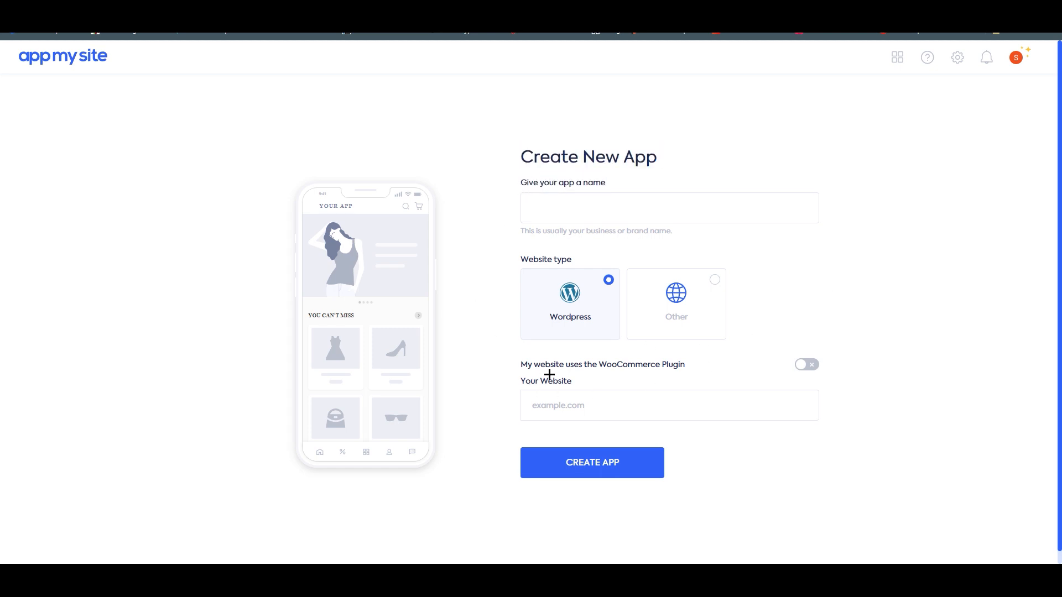
left_click_drag(573, 380, 491, 384)
left_click(510, 399)
left_click(806, 365)
left_click(807, 365)
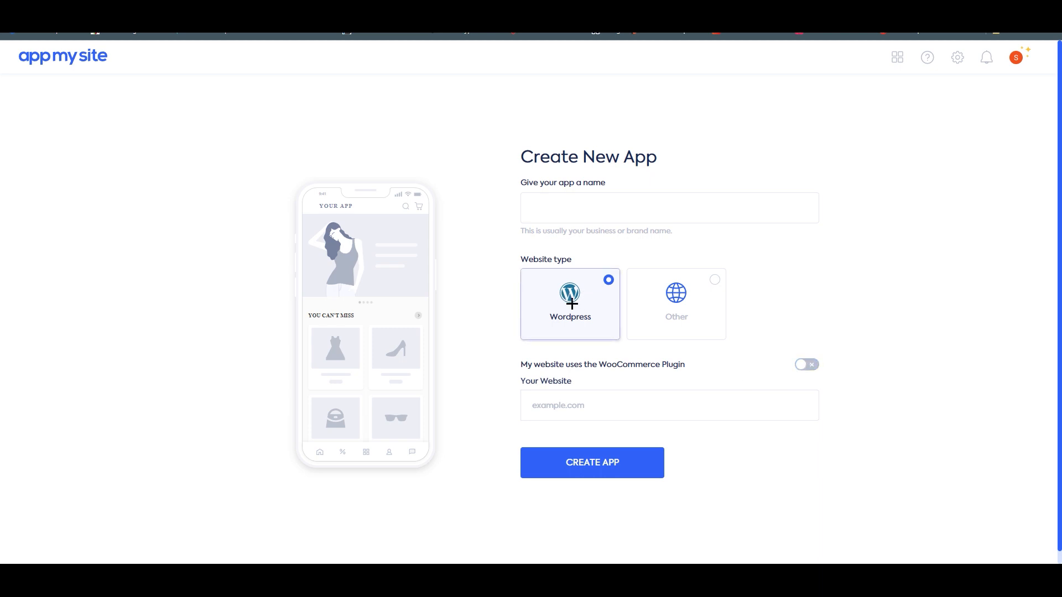
Create a WordPress app named "Rich Busines" for the website dev-richbusiness.pantheonsite.io/.
left_click(621, 200)
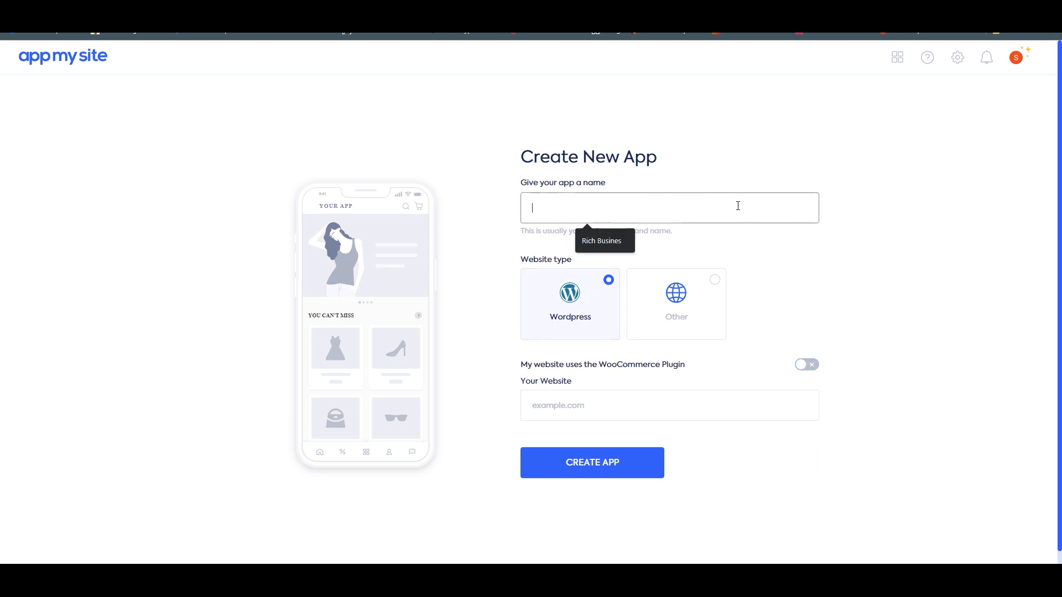
left_click(607, 240)
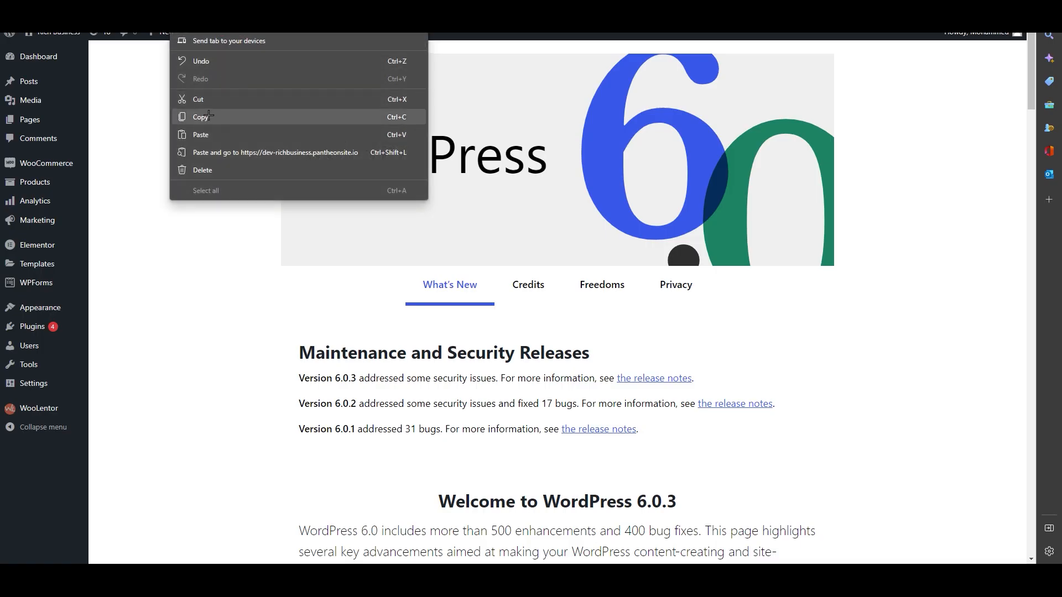
left_click(209, 113)
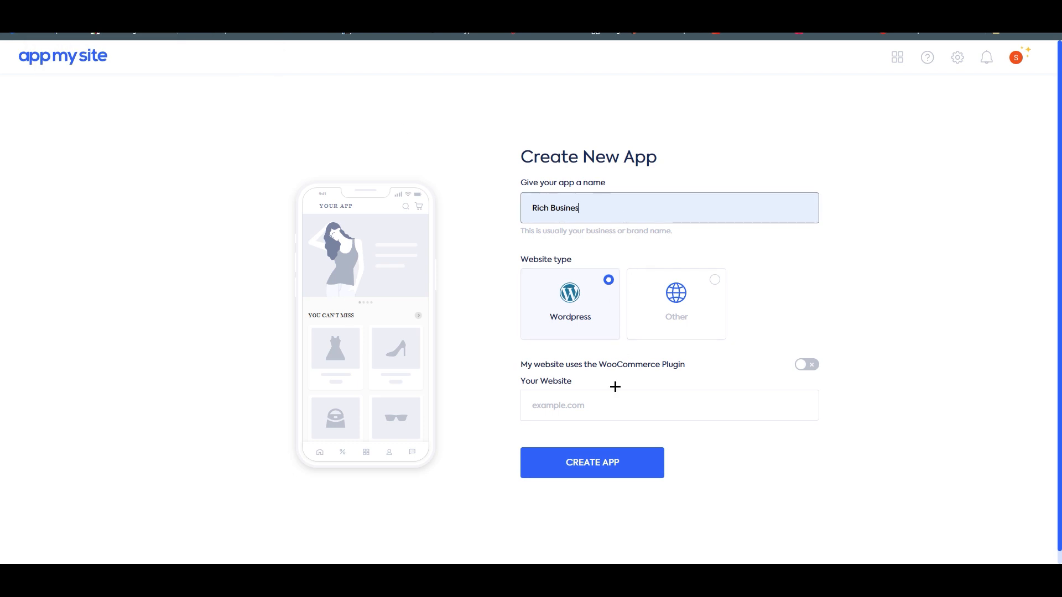
left_click(605, 404)
right_click(605, 404)
left_click(627, 440)
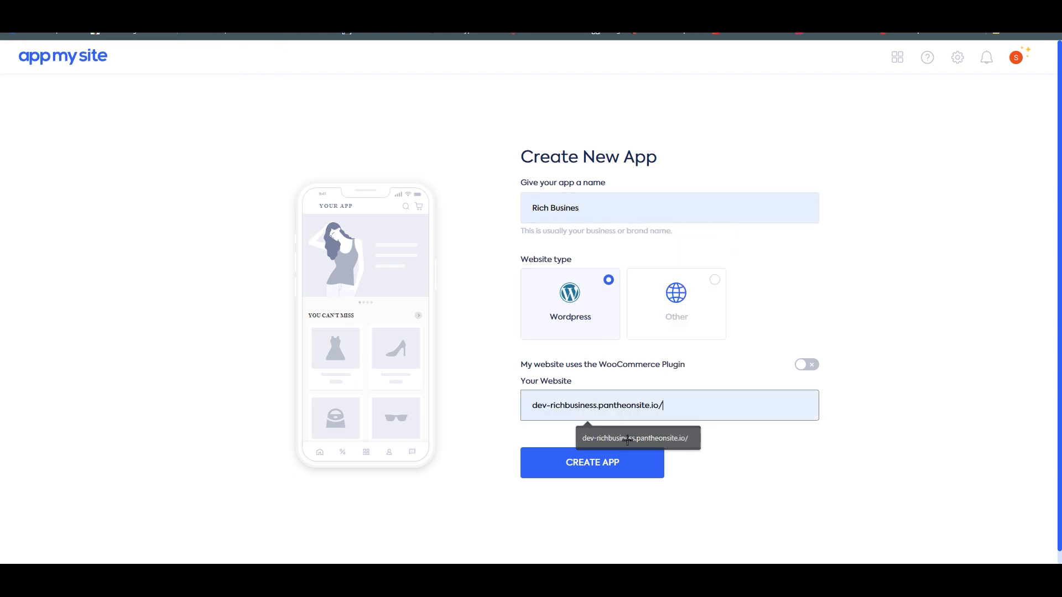
left_click(584, 461)
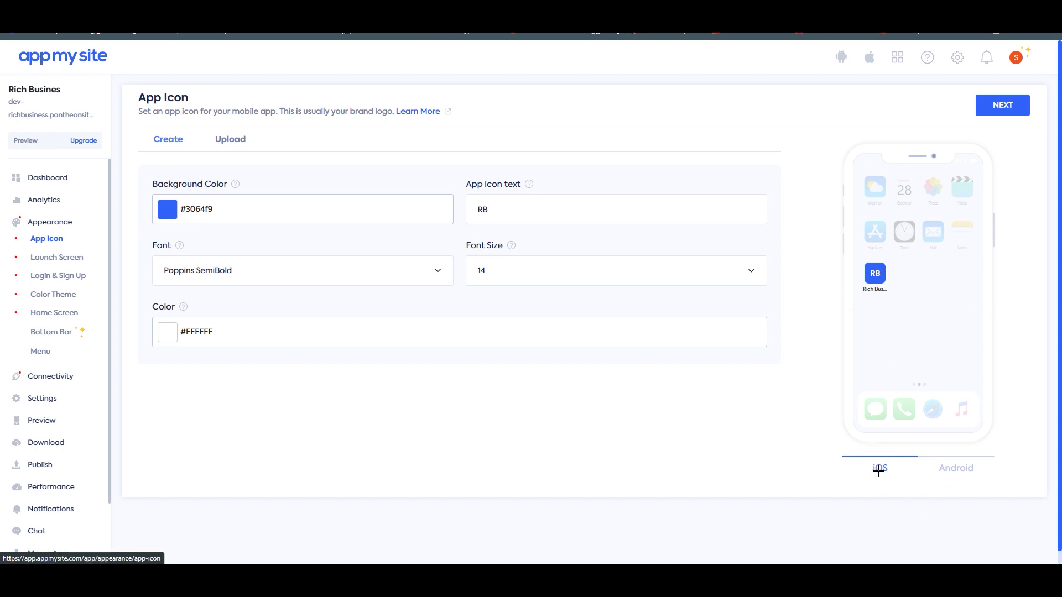
Compare the app icon preview on Android and iOS.
left_click(949, 468)
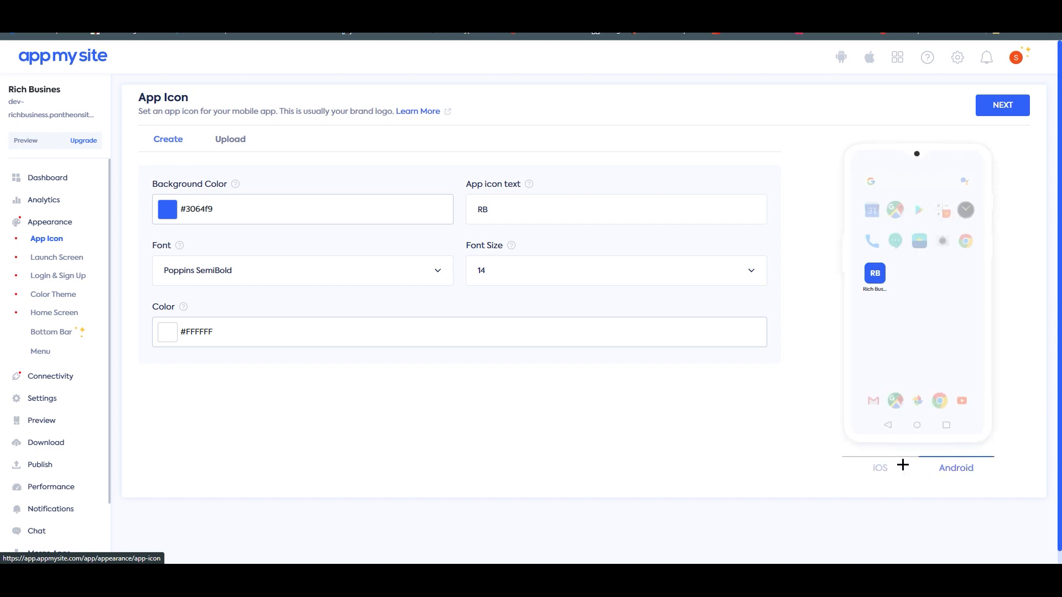
left_click(873, 468)
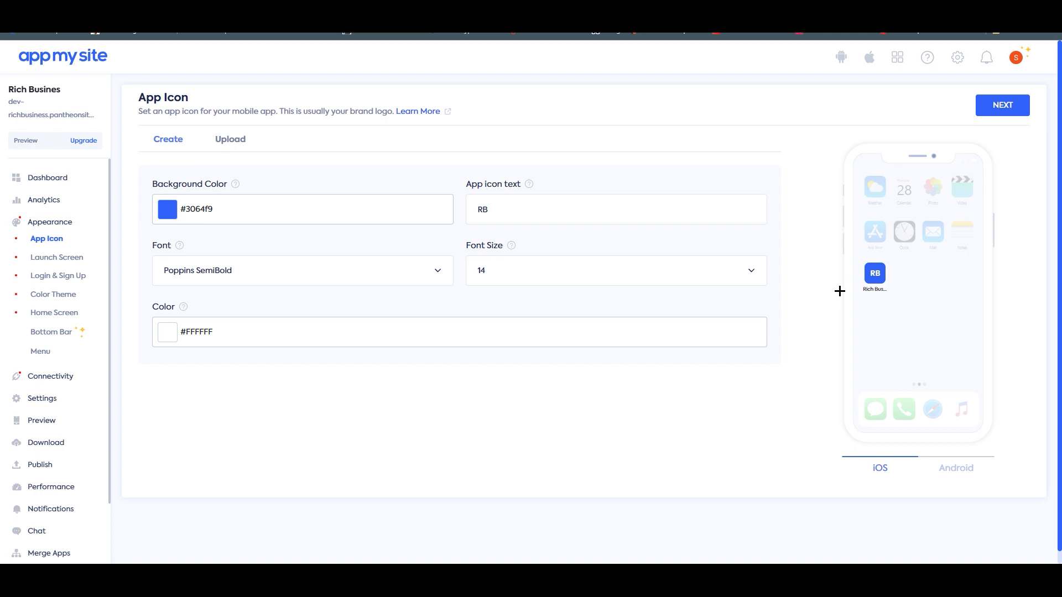
triple_click(153, 98)
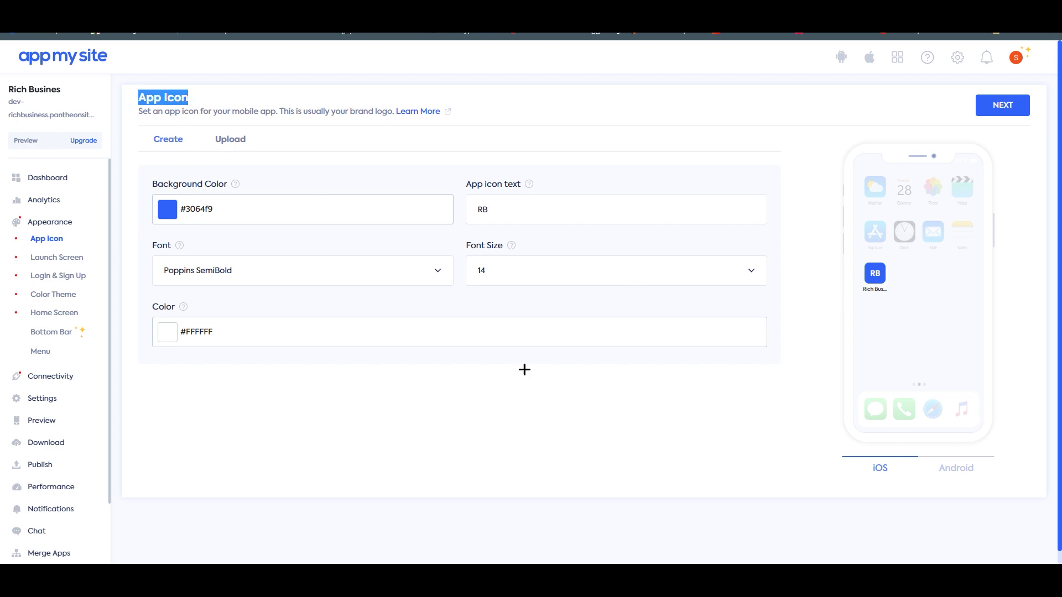
left_click(369, 418)
Examine the color choices for the app icon's background.
left_click(209, 206)
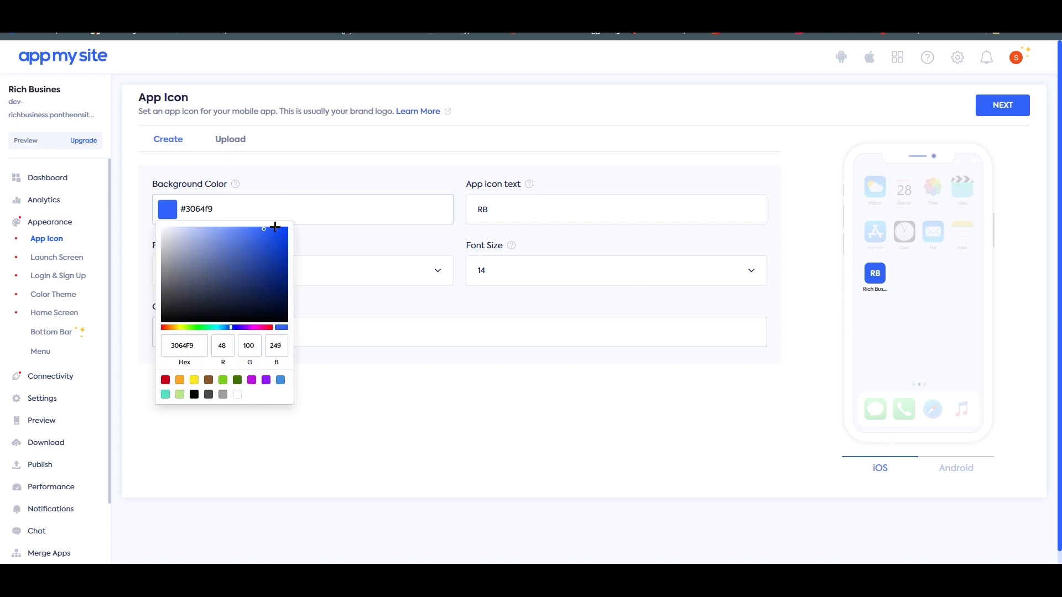
left_click(364, 430)
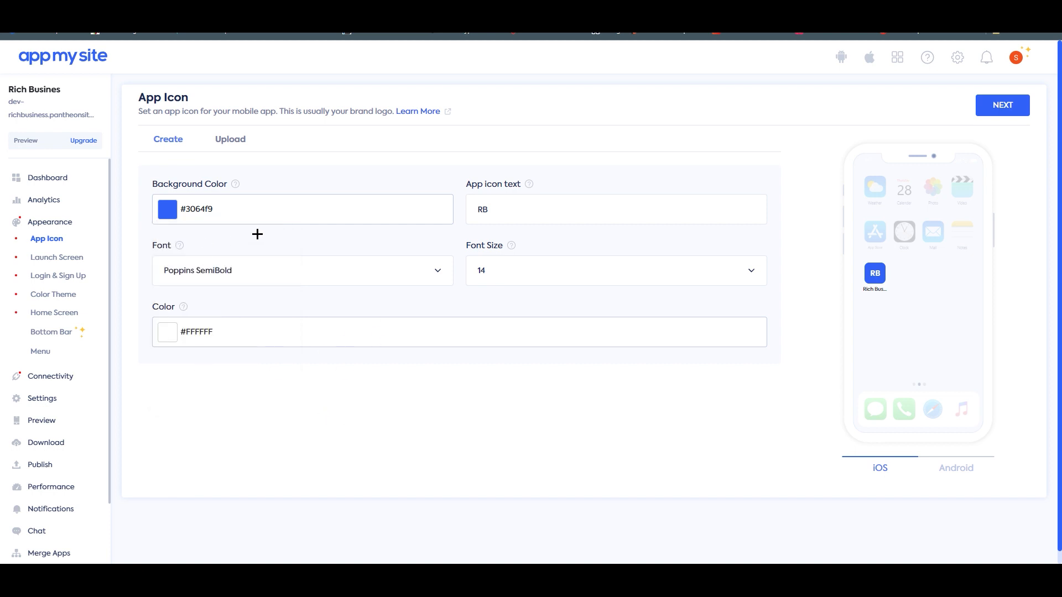
left_click(256, 217)
left_click(332, 401)
left_click(341, 217)
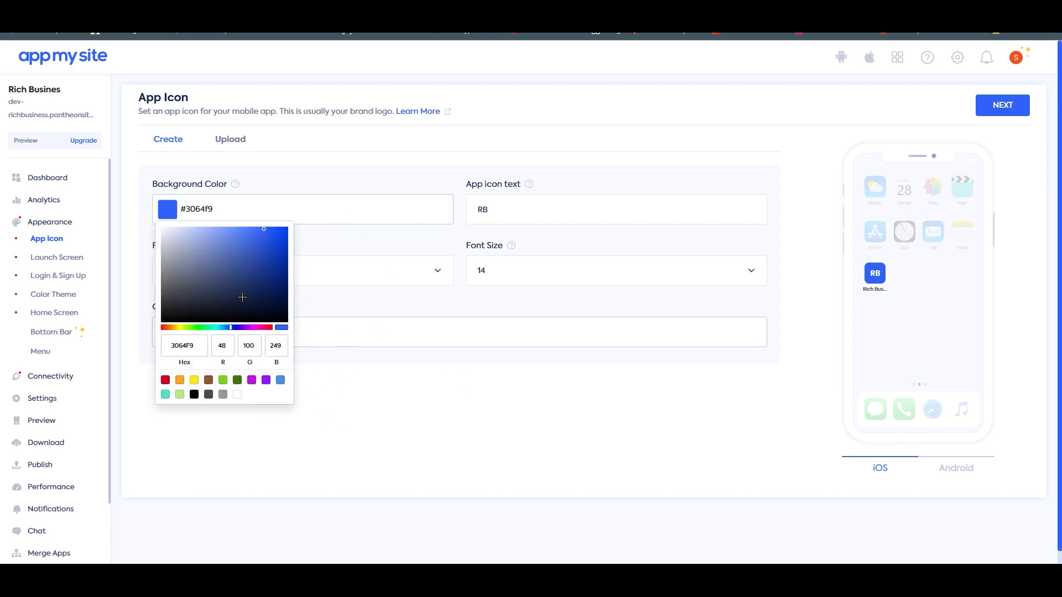
left_click(424, 412)
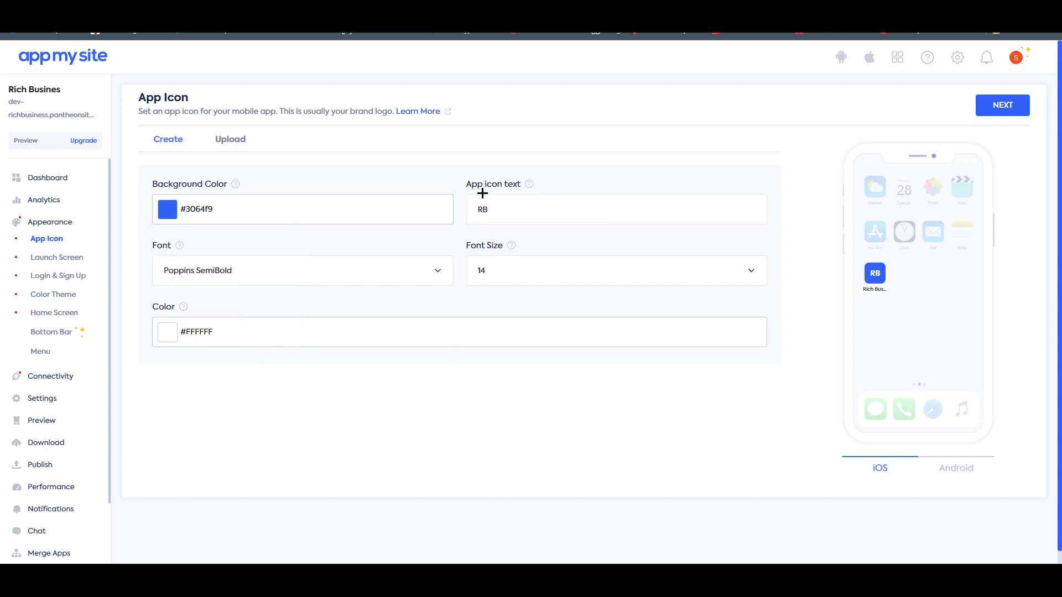
Examine the app icon's text, the available fonts and the option to upload a custom icon image.
left_click_drag(519, 206, 445, 213)
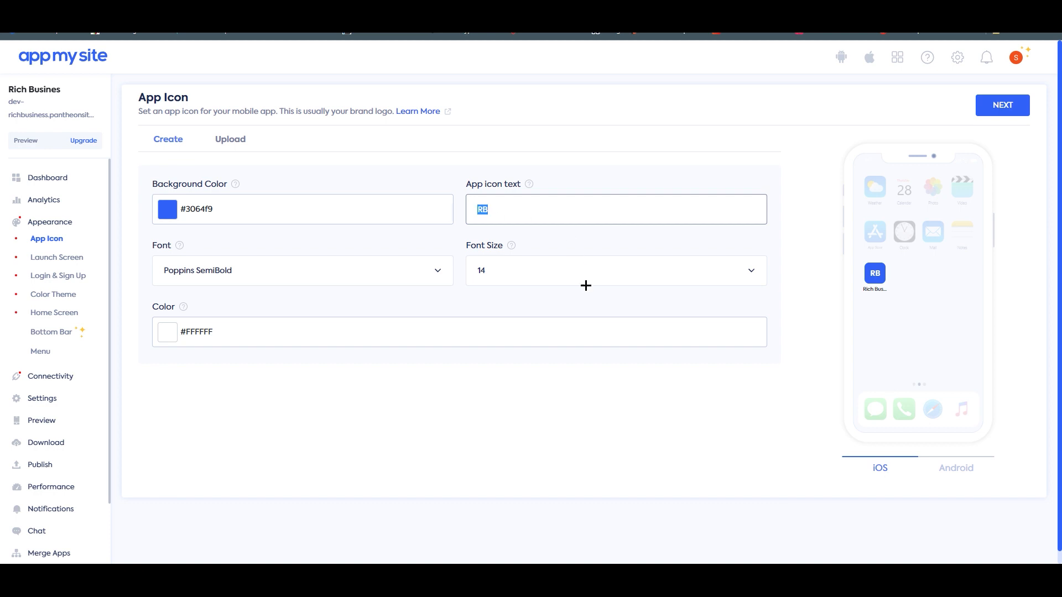
left_click(569, 380)
left_click(489, 209)
left_click_drag(505, 211, 433, 209)
left_click(495, 385)
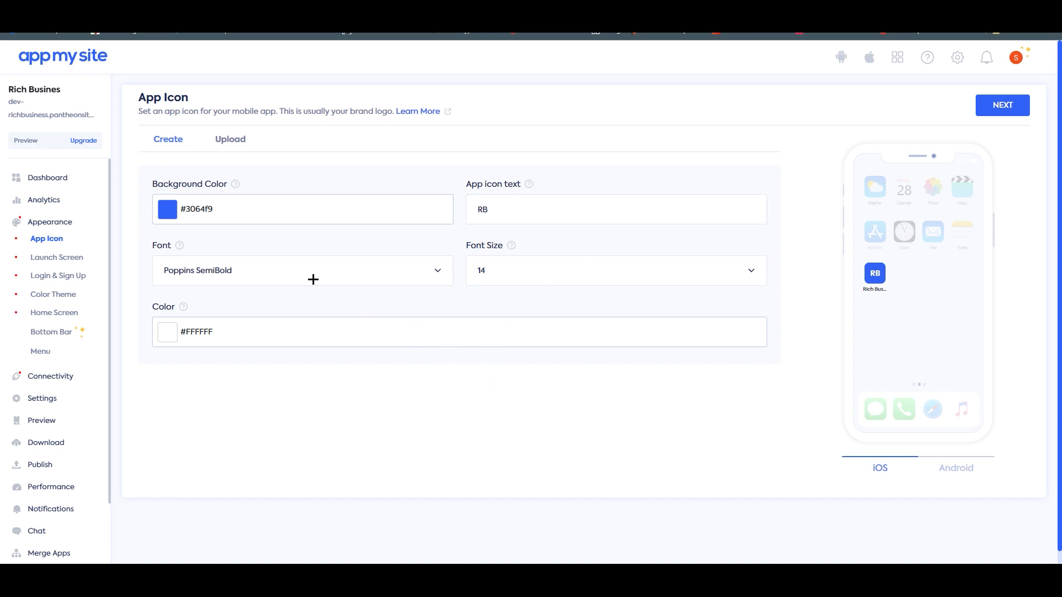
left_click(337, 277)
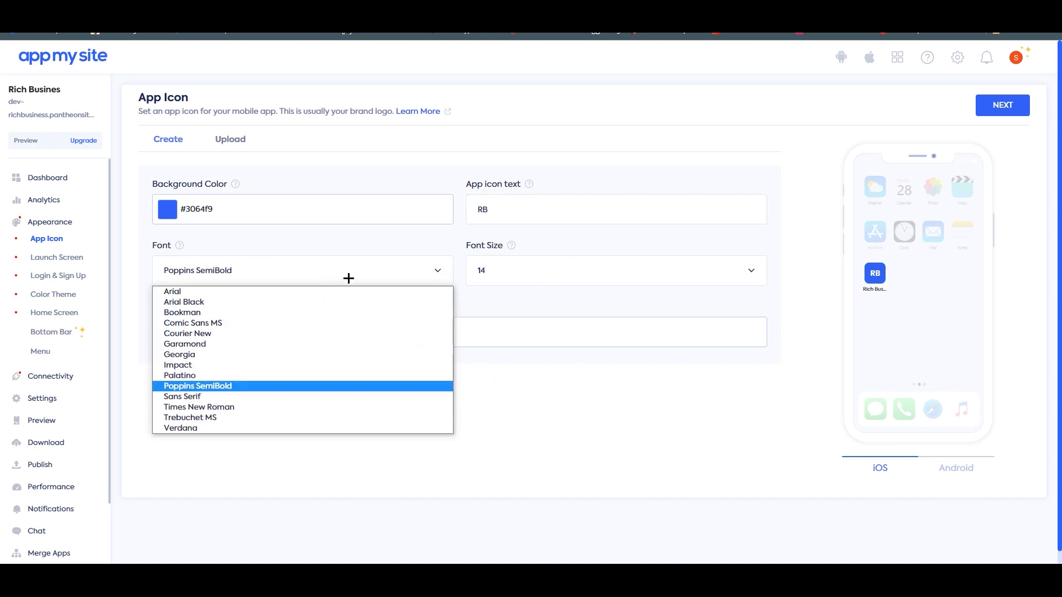
left_click(586, 449)
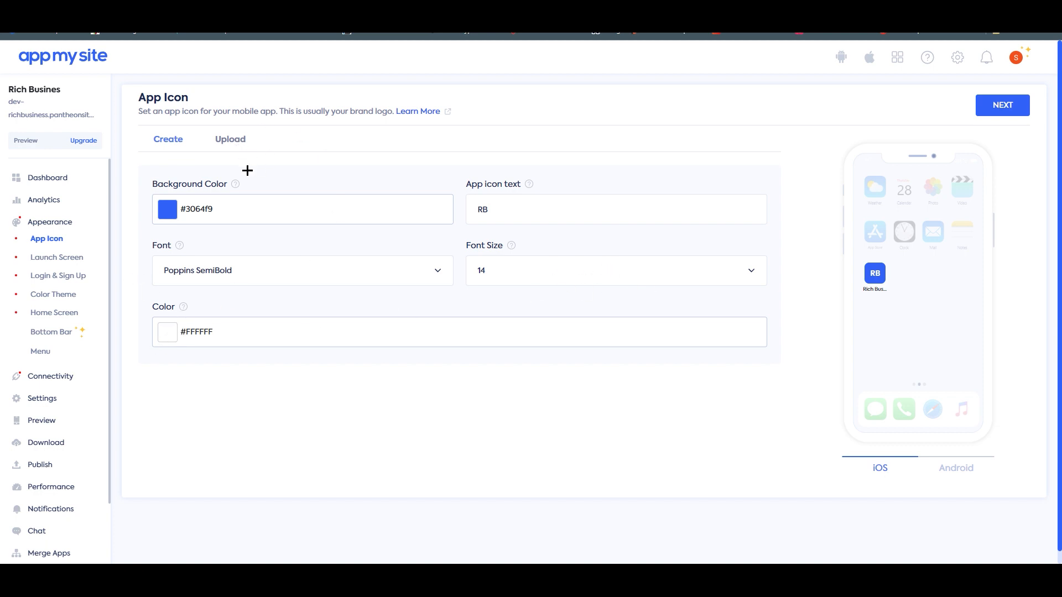
left_click(230, 141)
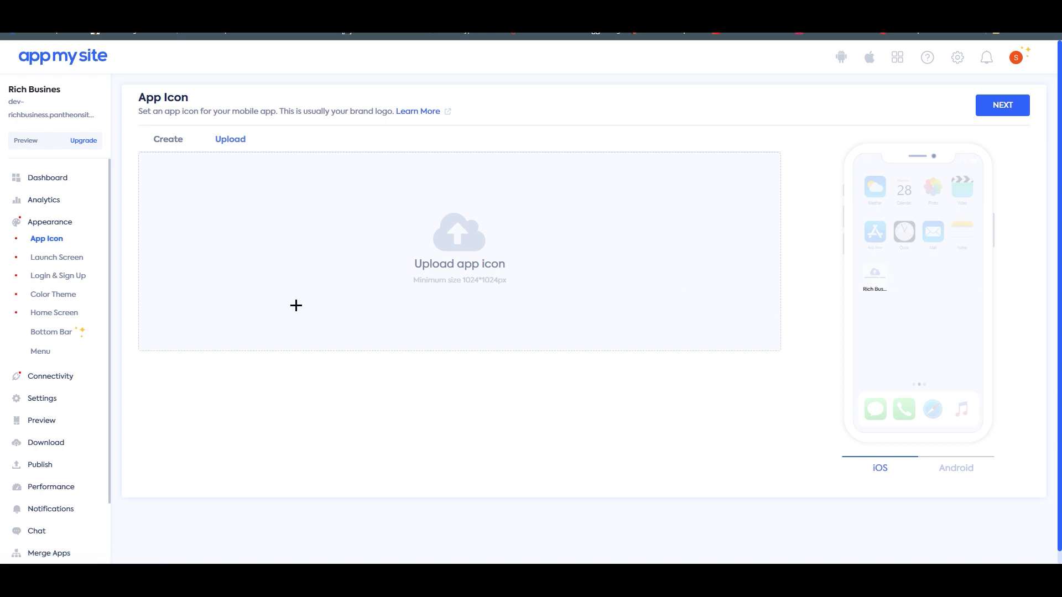
left_click(176, 140)
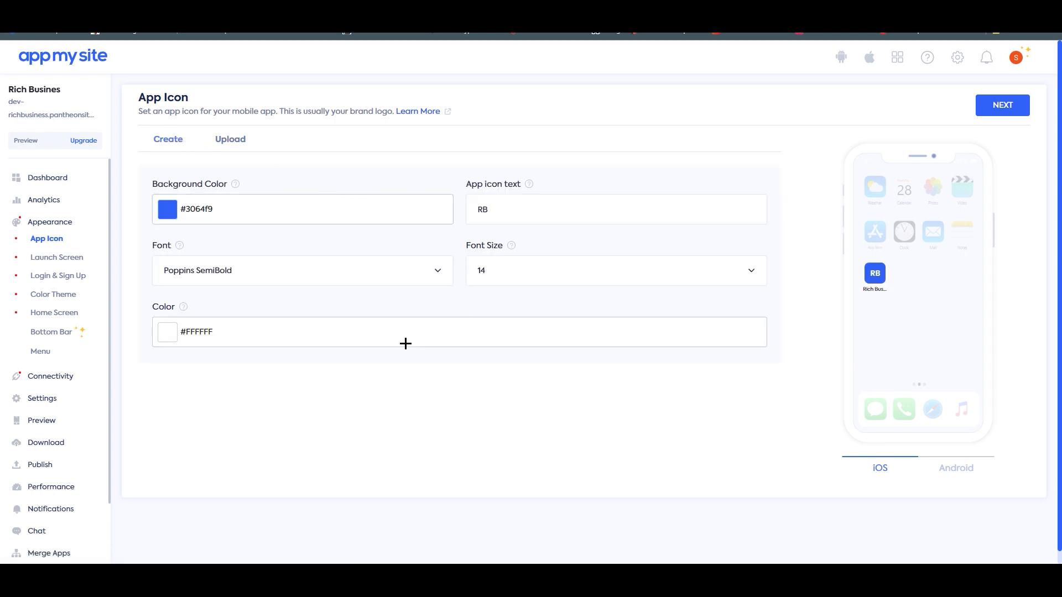
Continue to the launch screen design and set its background to the blue flower image from the library.
left_click(993, 107)
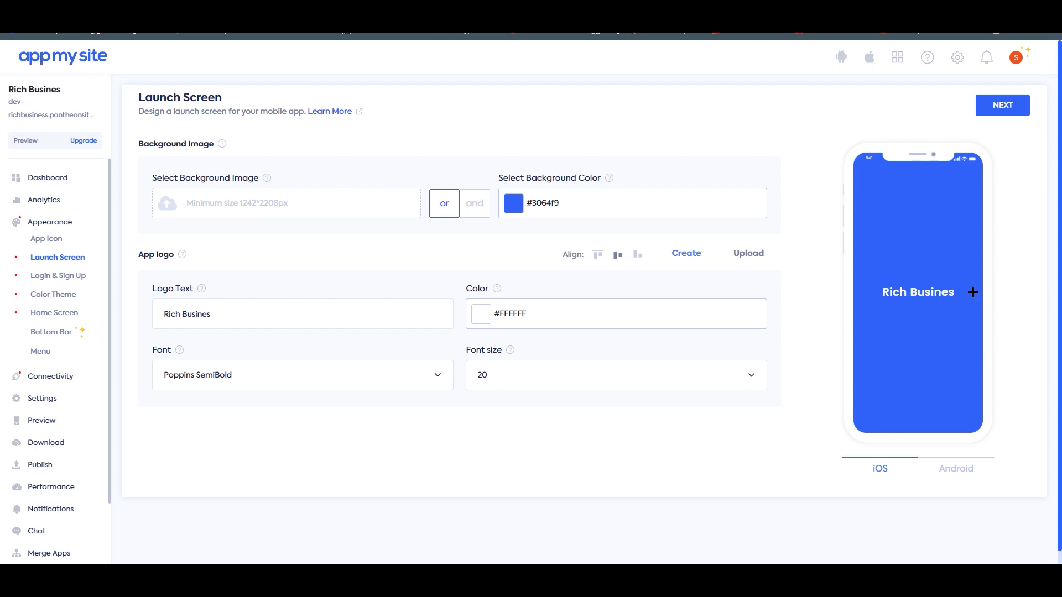
left_click(266, 209)
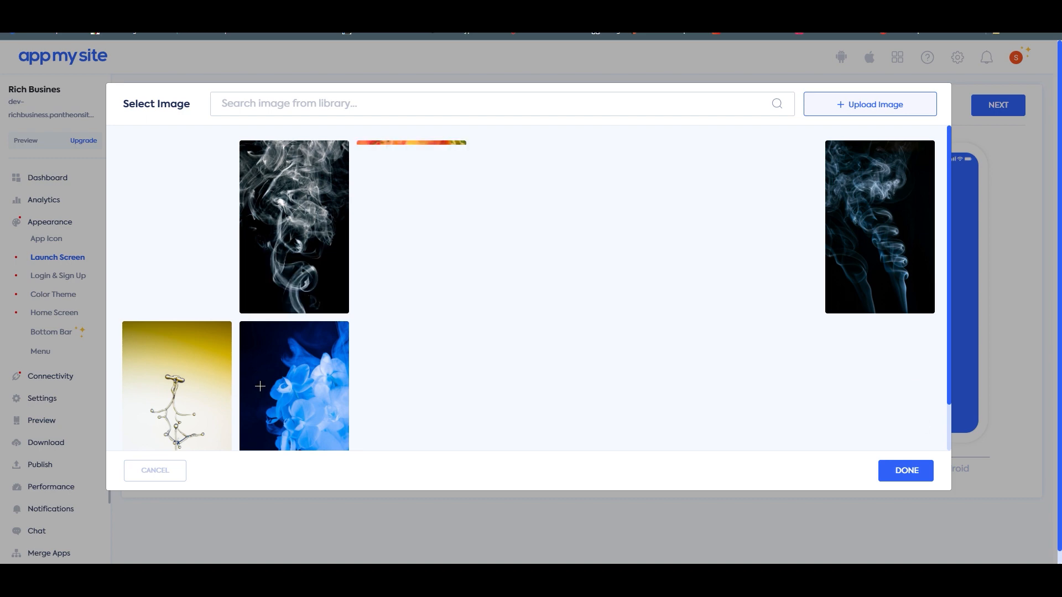
left_click(260, 386)
left_click(919, 474)
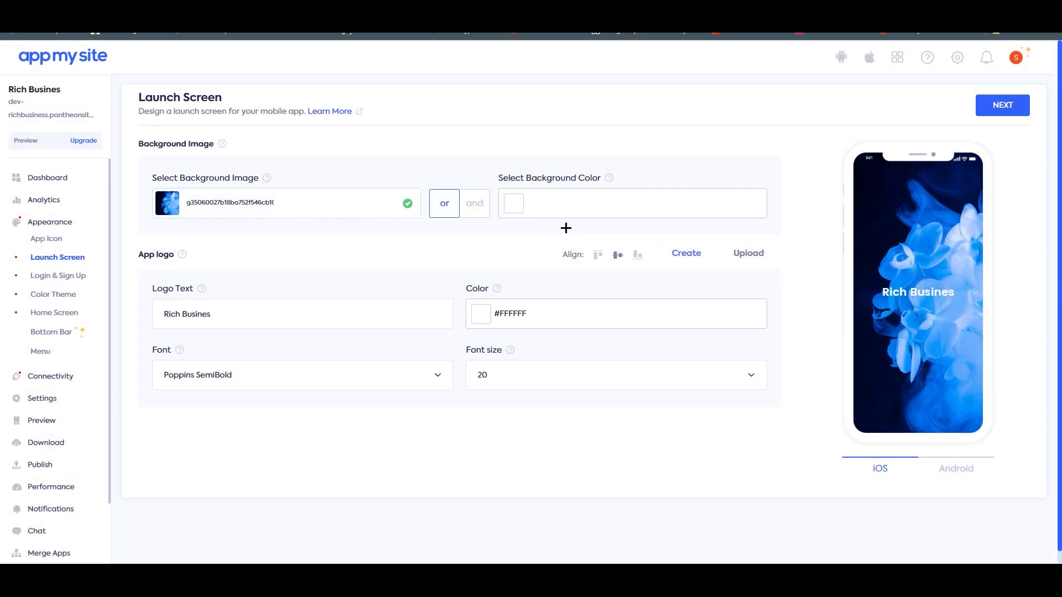
Try combining the launch screen's background image with a tint color at 17% image opacity, and return to the image-only option.
left_click(477, 204)
mouse_move(208, 258)
left_mouse_down()
mouse_move(308, 258)
mouse_move(169, 259)
mouse_move(227, 258)
left_mouse_up()
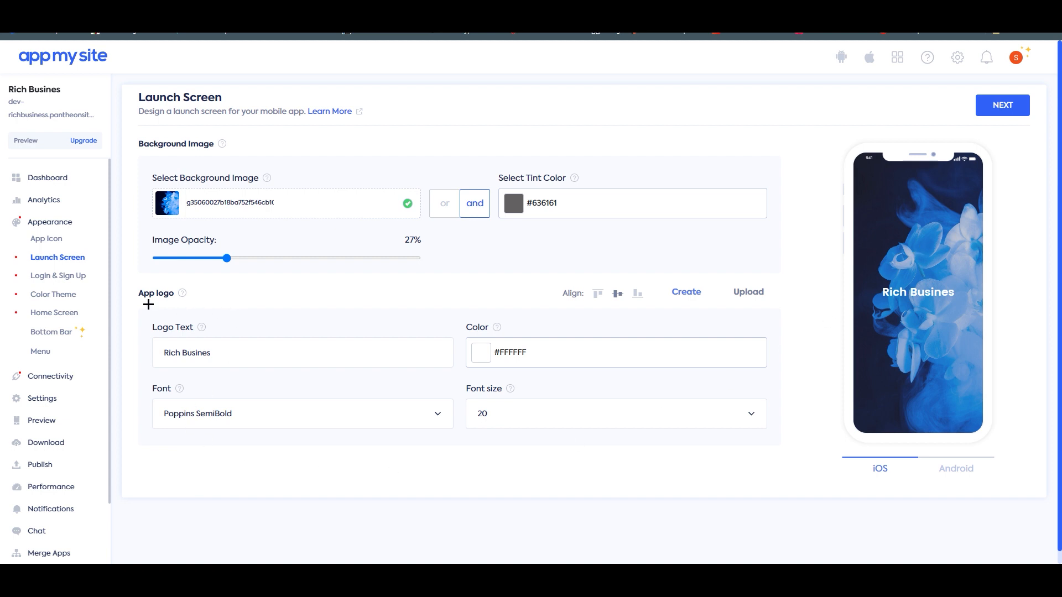
left_click_drag(227, 259, 201, 258)
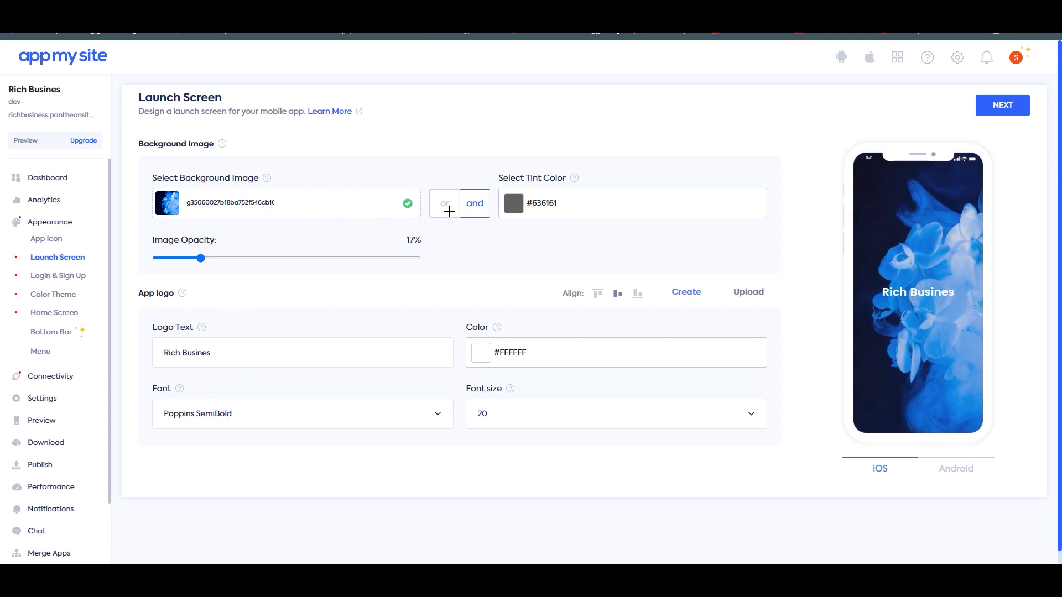
left_click(448, 212)
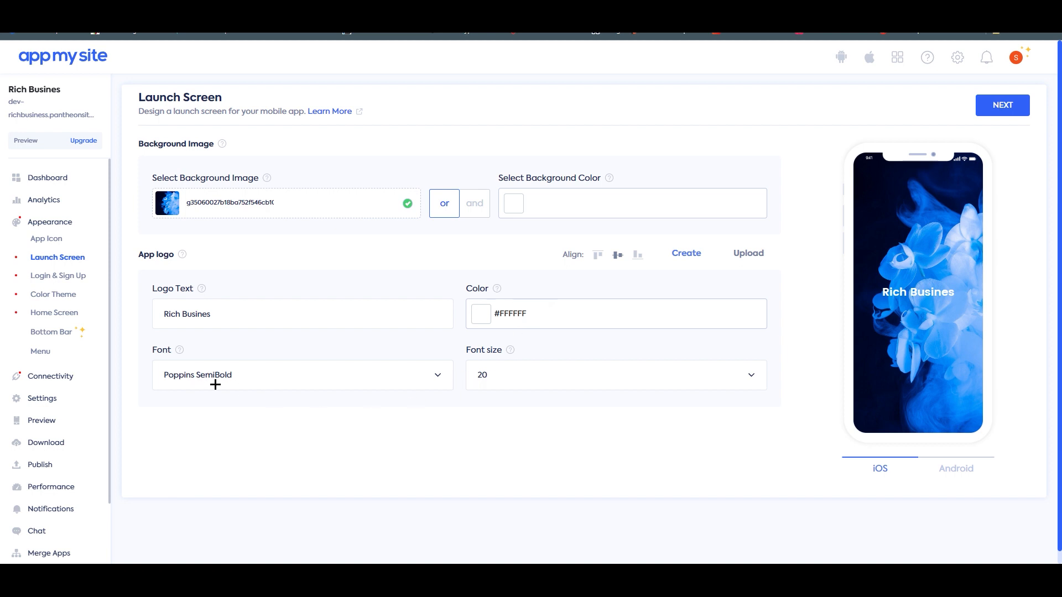
Compare the launch screen preview on Android and iOS.
left_click(956, 469)
left_click(884, 470)
left_click(953, 467)
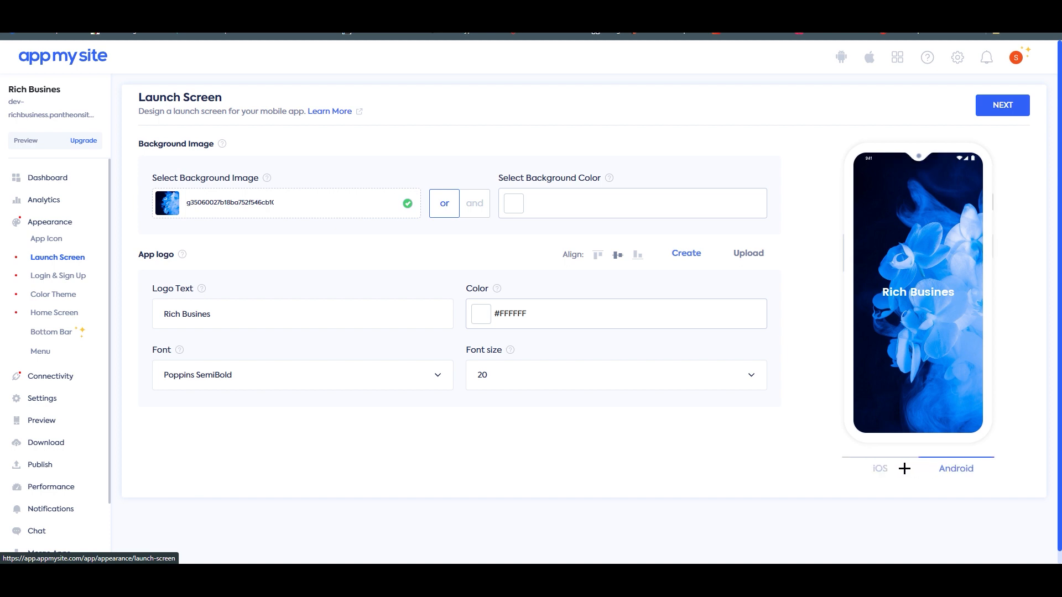
left_click(893, 469)
left_click(967, 469)
left_click(893, 472)
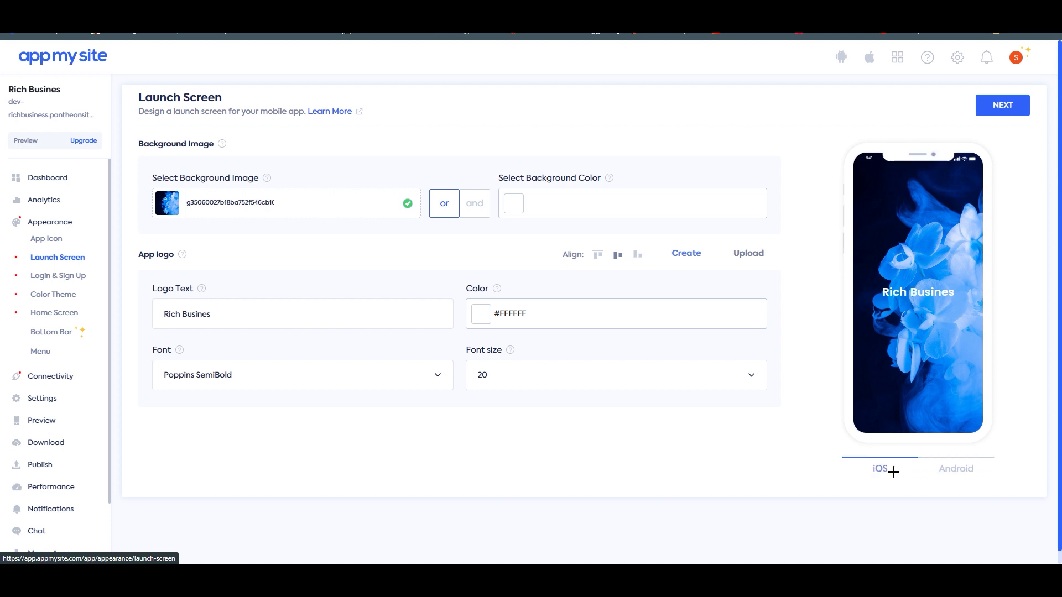
left_click(967, 474)
left_click(887, 472)
left_click(957, 466)
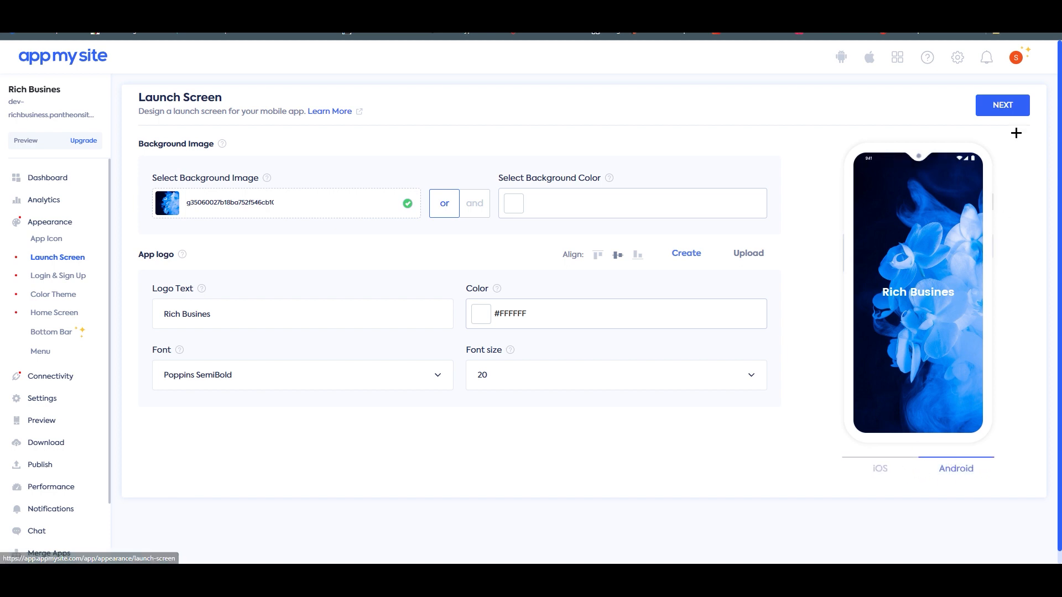
left_click(885, 458)
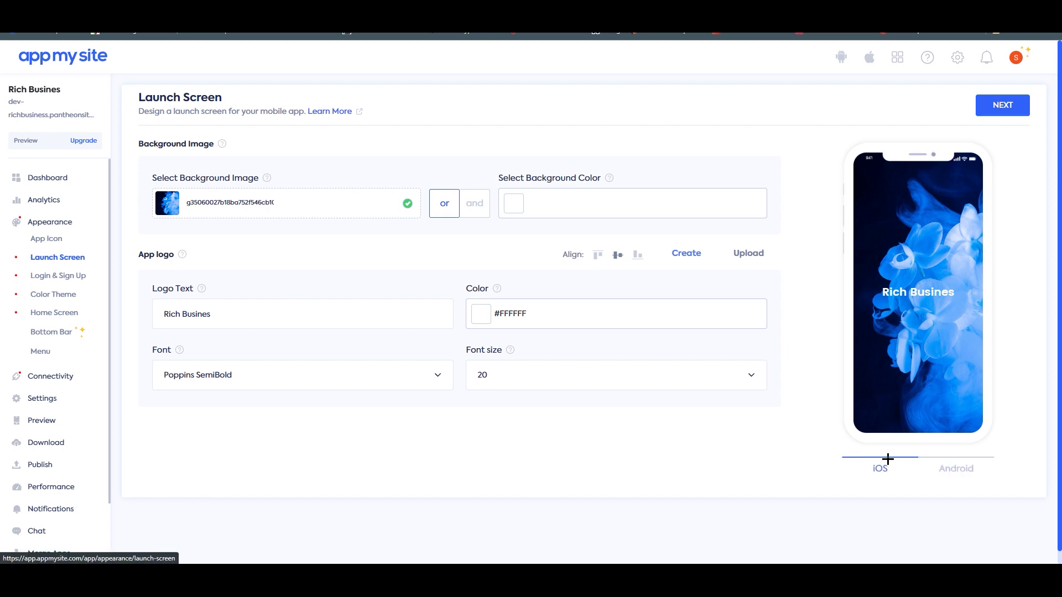
Save the launch screen and set the logo alignment to Center in the Login & Sign Up design.
left_click(1004, 106)
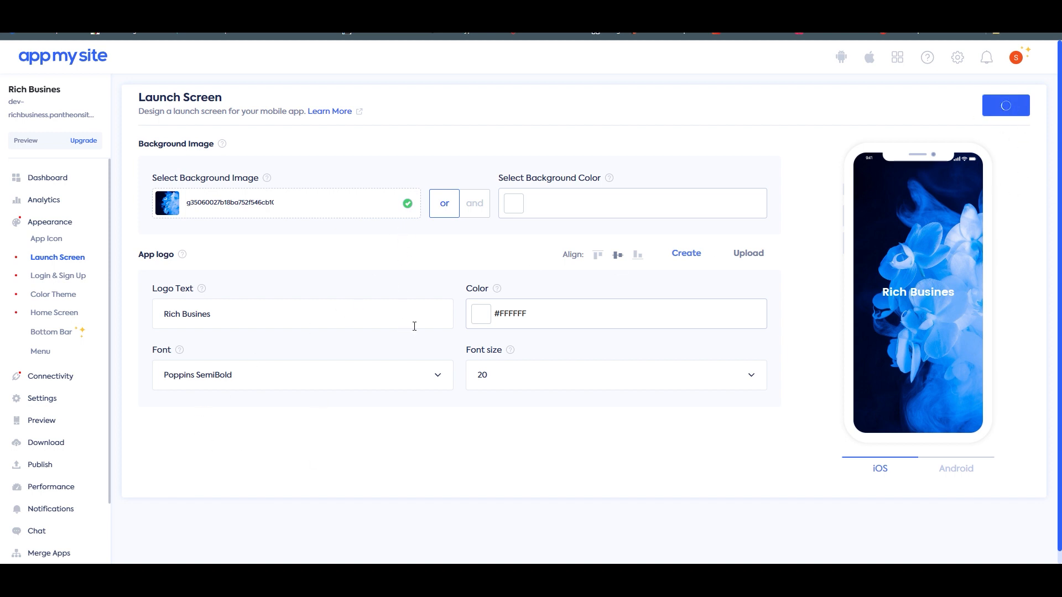
left_click(58, 280)
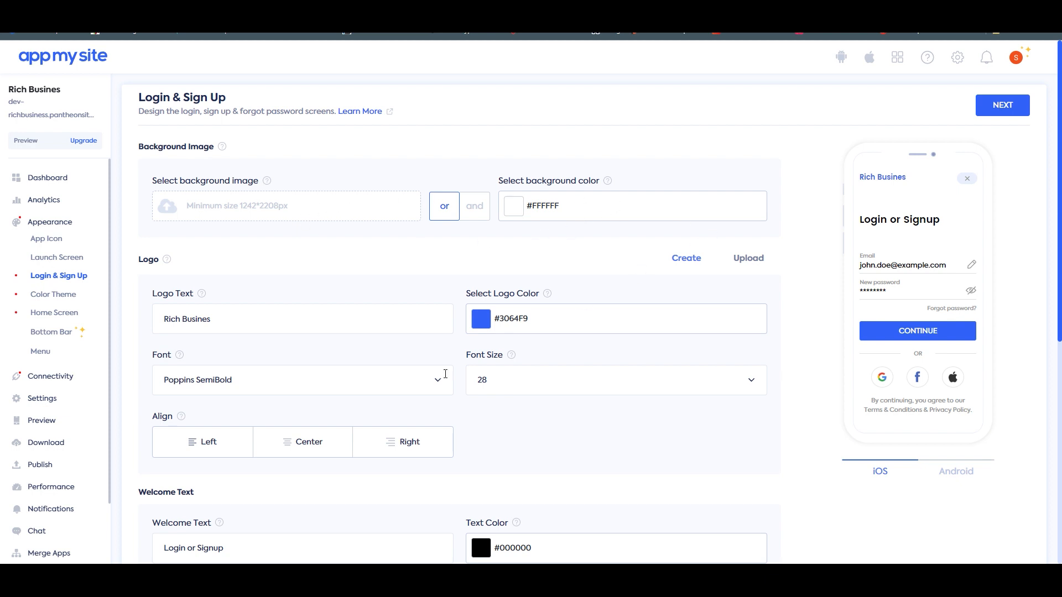
scroll(445, 374, "down", 6)
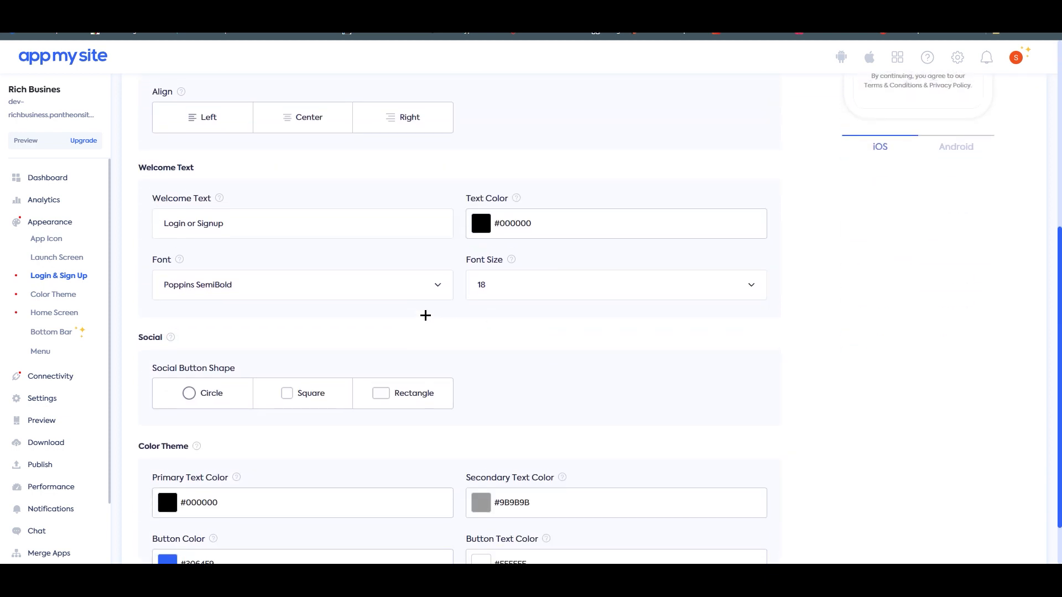
scroll(425, 315, "up", 3)
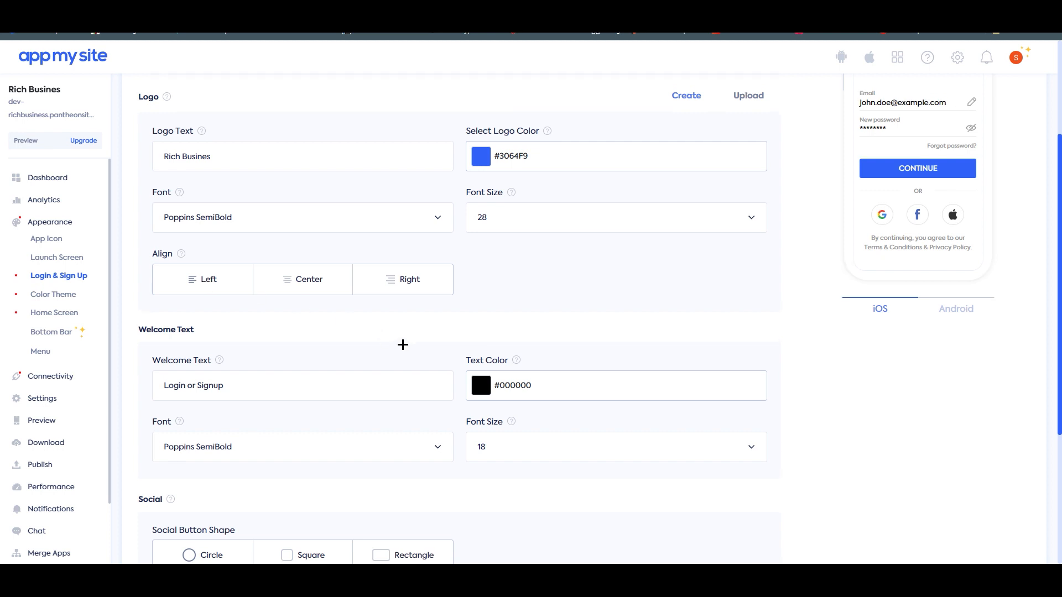
scroll(403, 345, "up", 2)
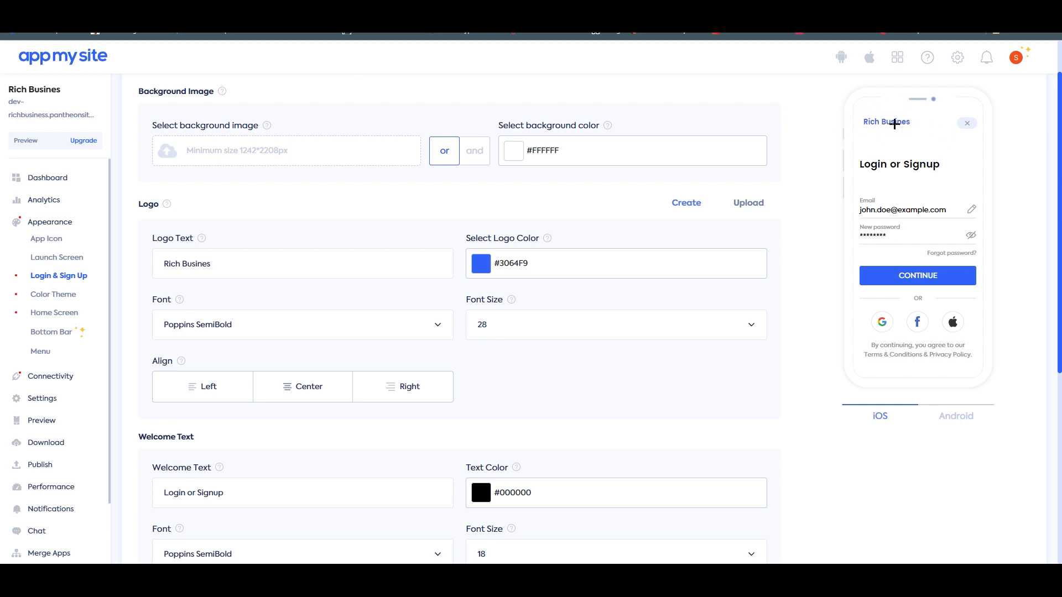
Set the login screen's social button shape to Square and check it in the preview.
scroll(323, 184, "down", 4)
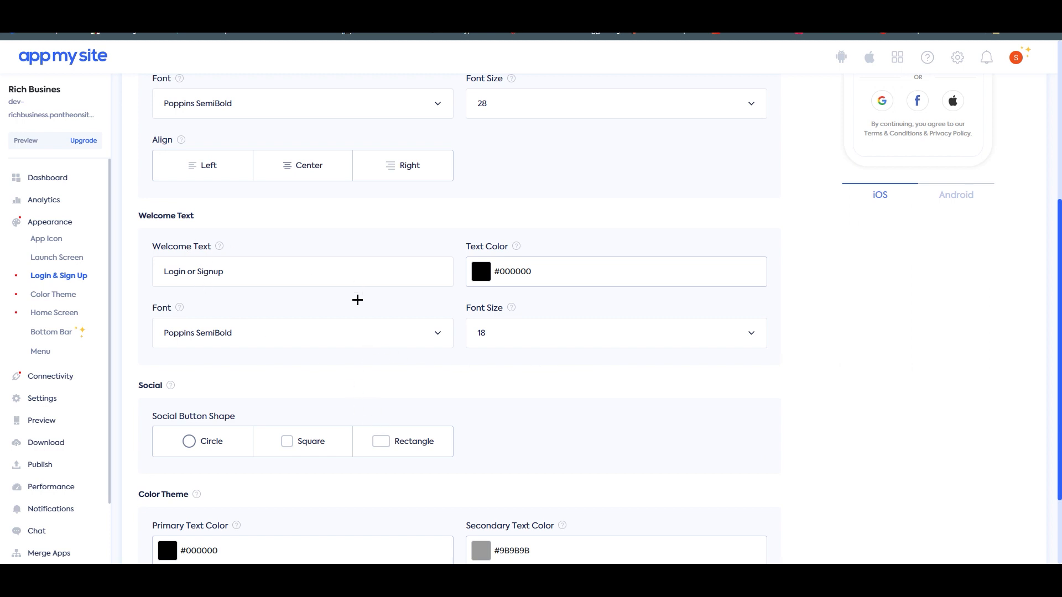
scroll(470, 348, "up", 4)
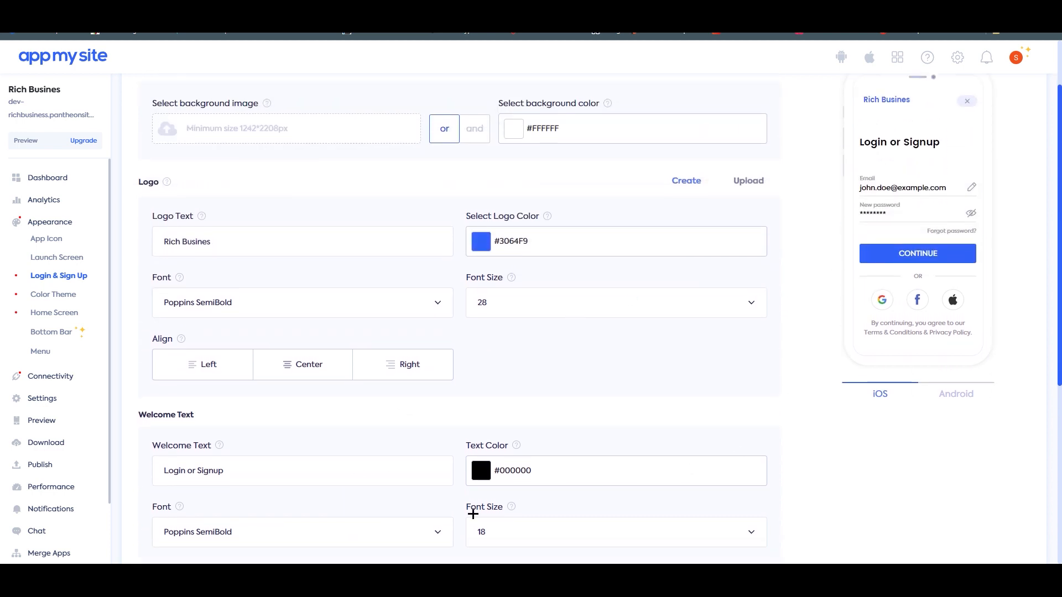
scroll(473, 514, "down", 5)
scroll(615, 422, "up", 2)
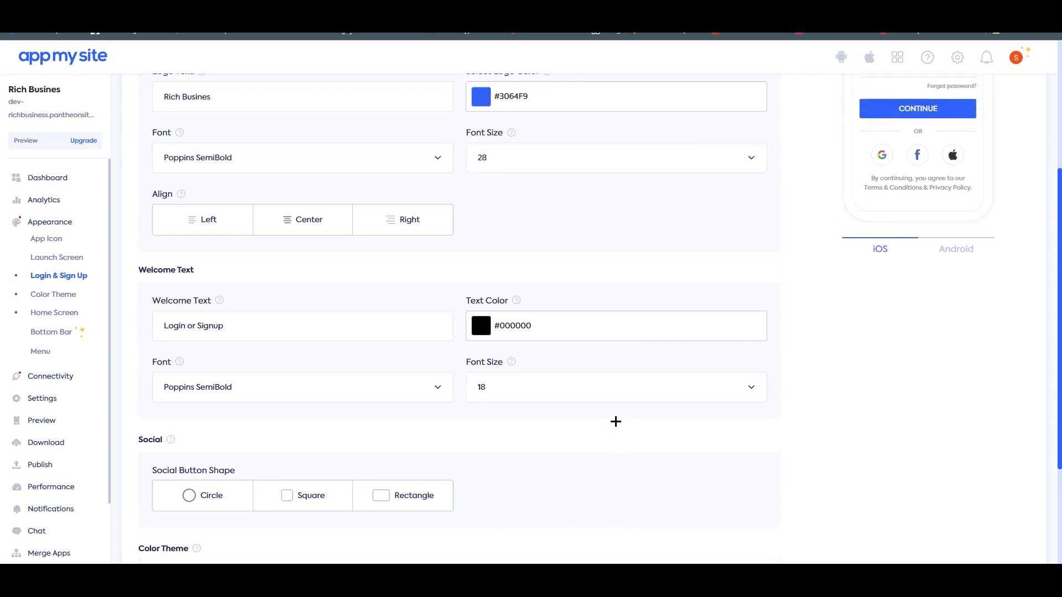
scroll(304, 415, "down", 2)
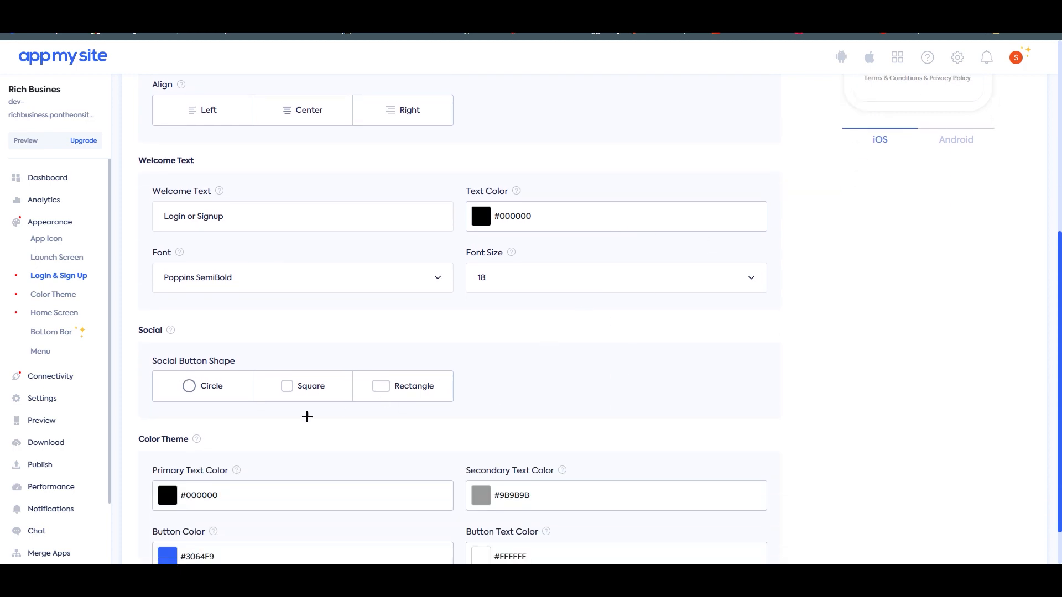
left_click(282, 387)
scroll(635, 408, "up", 3)
scroll(463, 456, "down", 5)
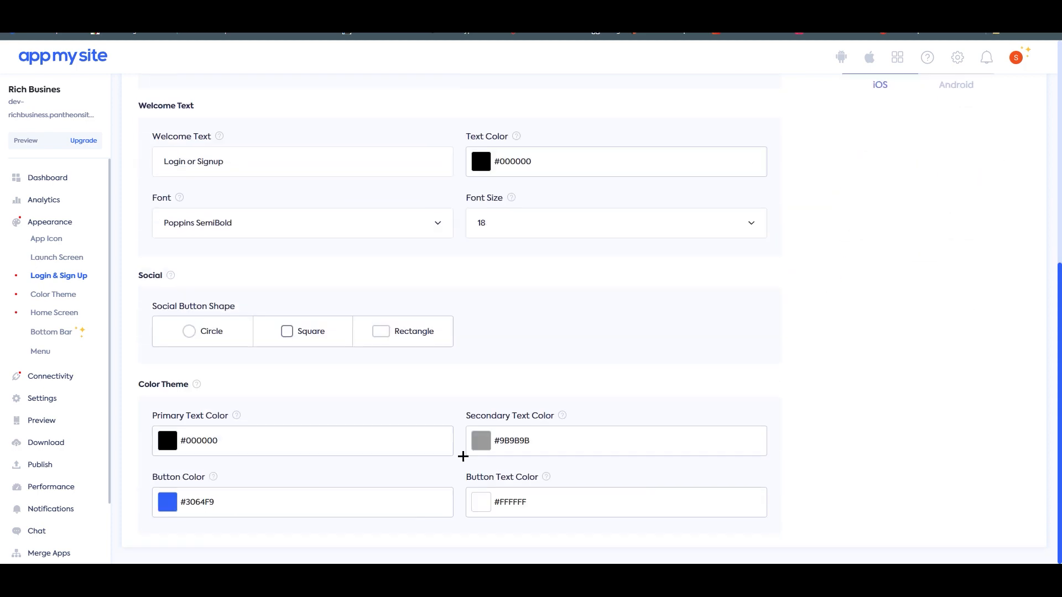
scroll(926, 270, "up", 4)
scroll(375, 424, "down", 4)
scroll(289, 495, "up", 7)
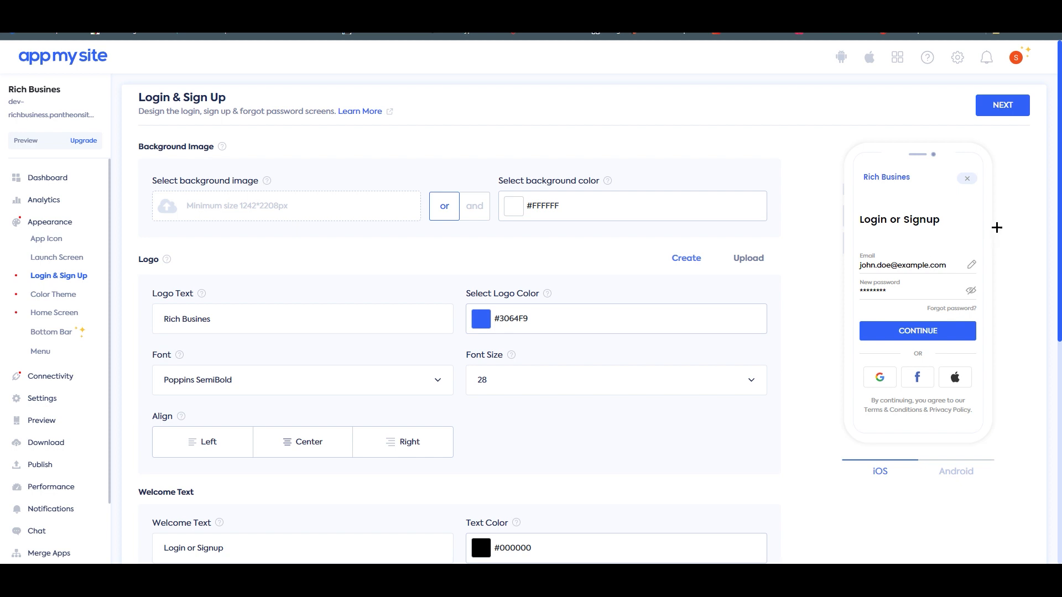
Continue to the color theme and set the top header's primary color to light blue #5bd0ff.
left_click(1012, 105)
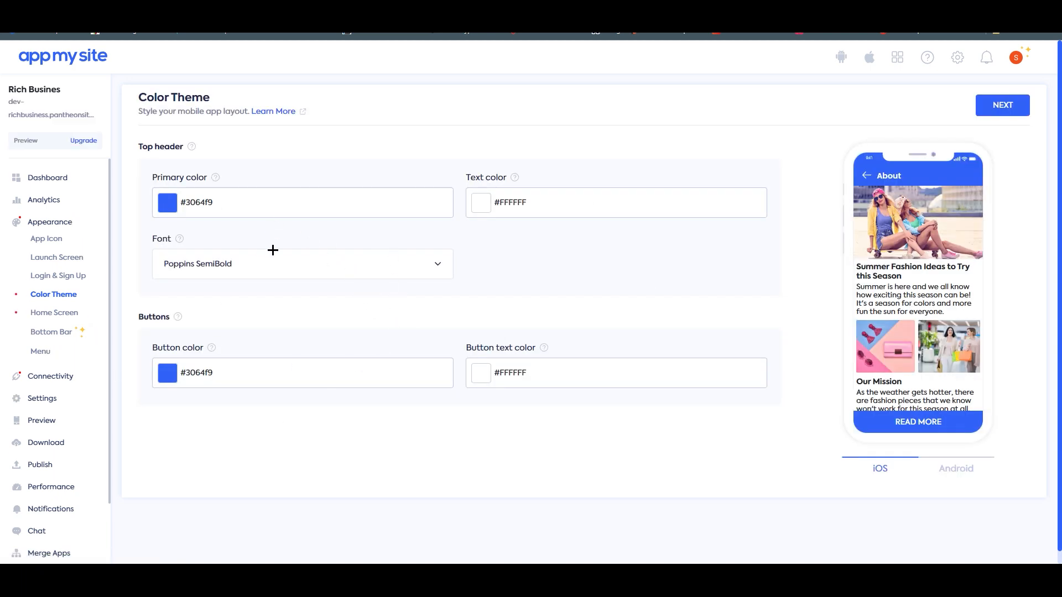
left_click(207, 203)
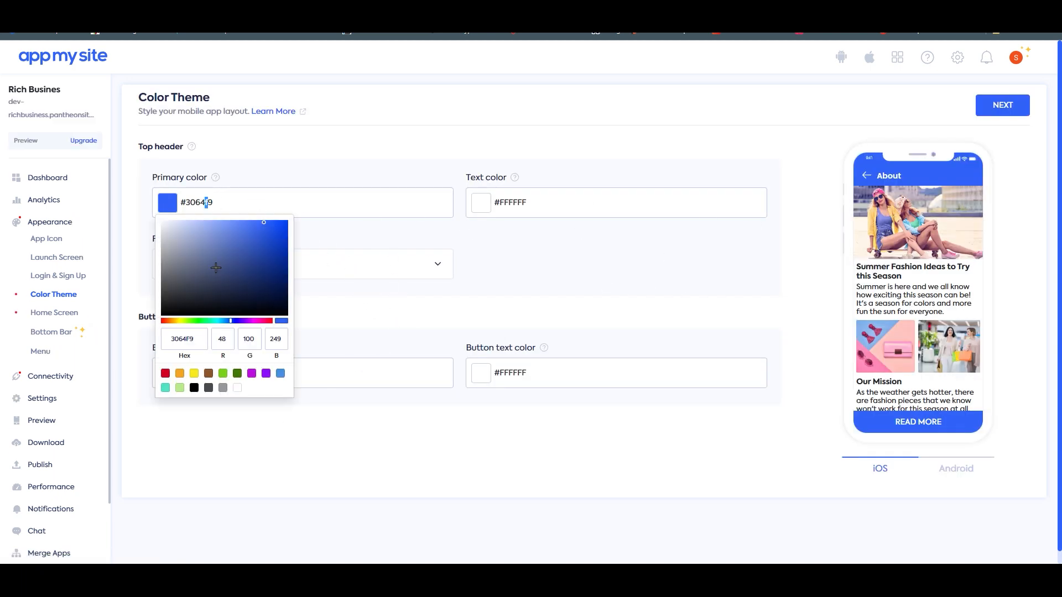
left_click_drag(215, 268, 173, 220)
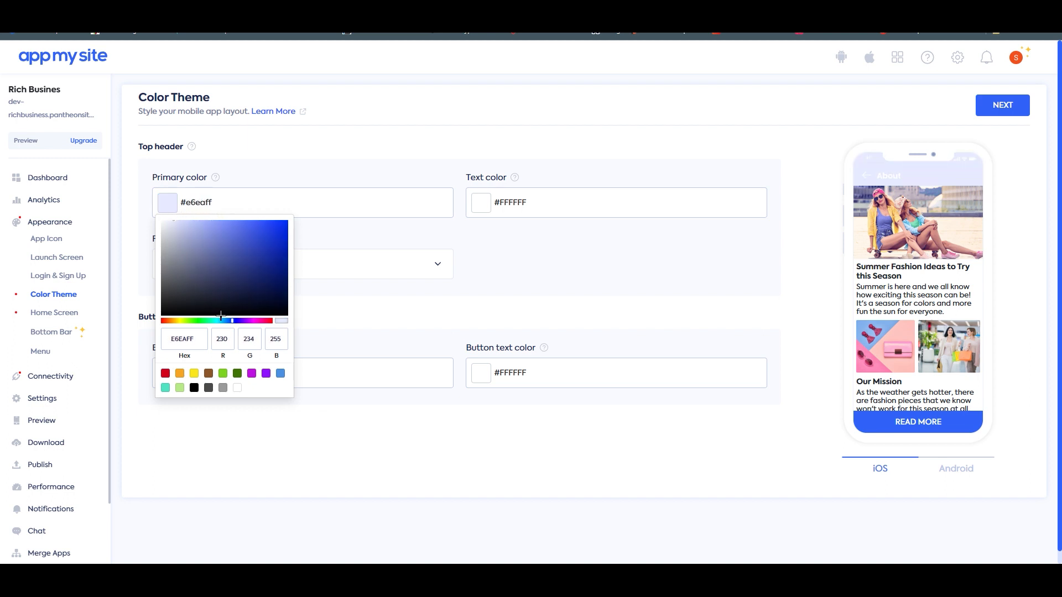
mouse_move(221, 319)
left_mouse_down()
mouse_move(215, 298)
mouse_move(222, 322)
left_mouse_up()
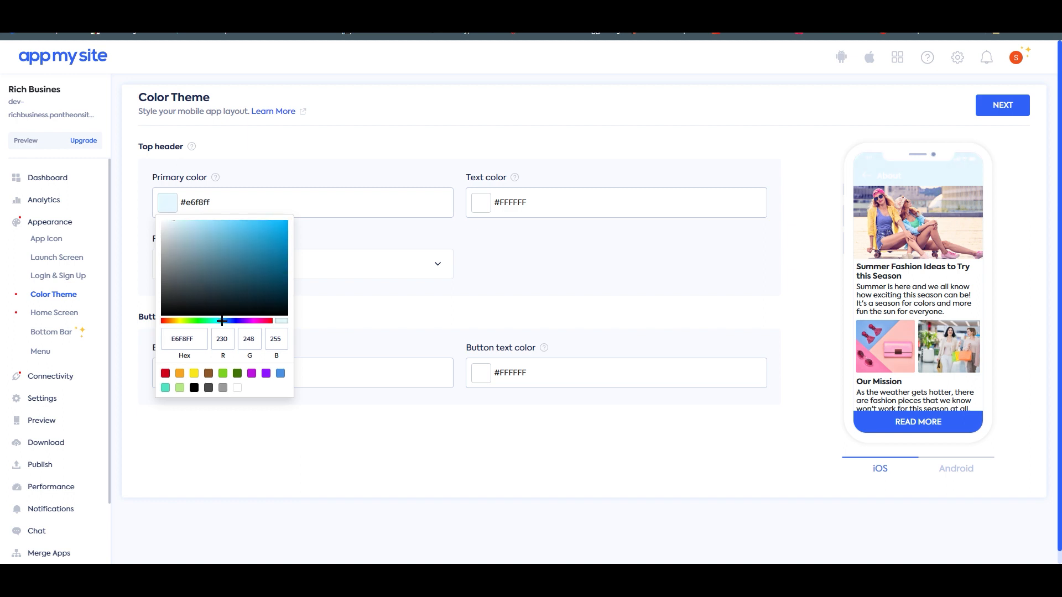
left_click_drag(243, 213, 242, 217)
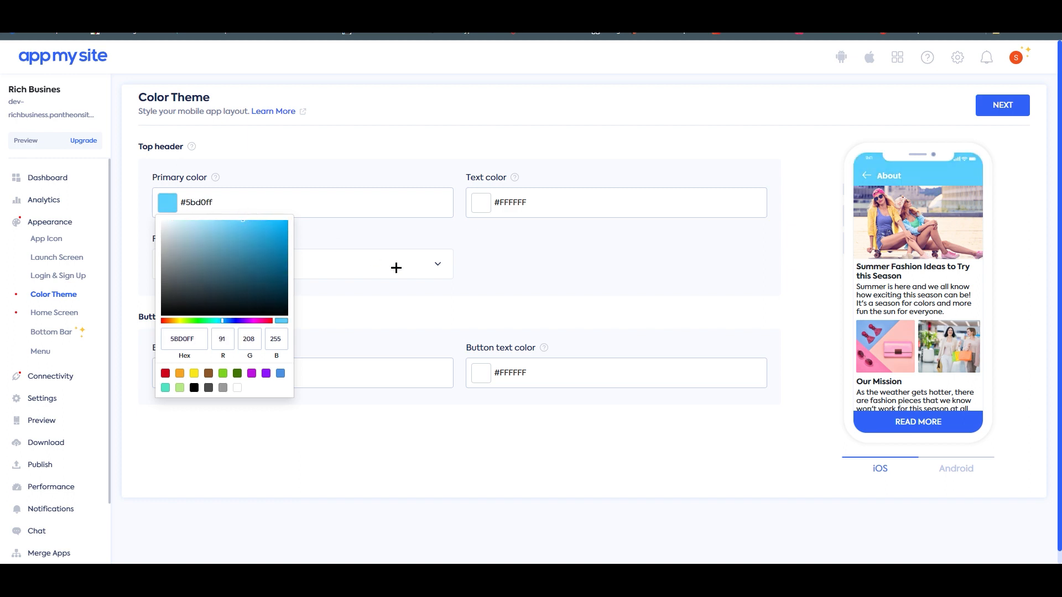
left_click(444, 313)
Set the color theme's button color to near-black #1e1e1f.
left_click(207, 372)
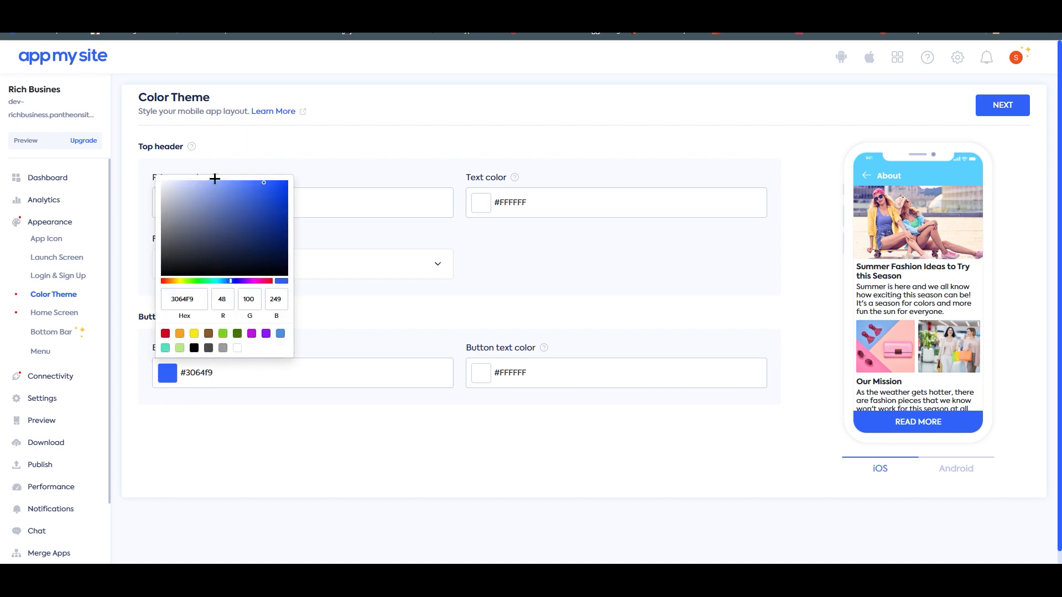
mouse_move(215, 178)
left_mouse_down()
mouse_move(147, 171)
mouse_move(163, 265)
left_mouse_up()
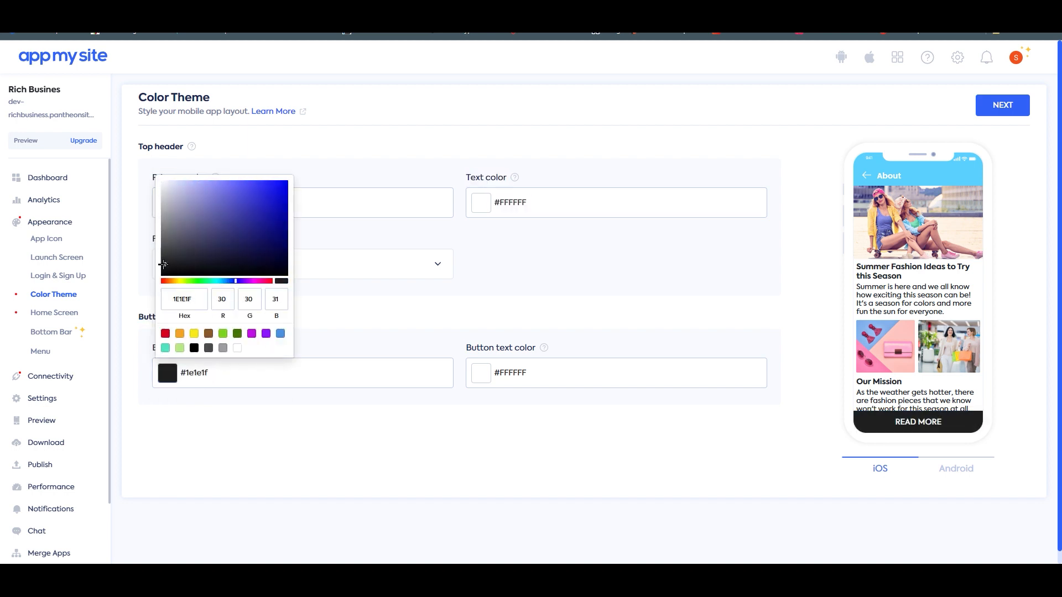
left_click(558, 271)
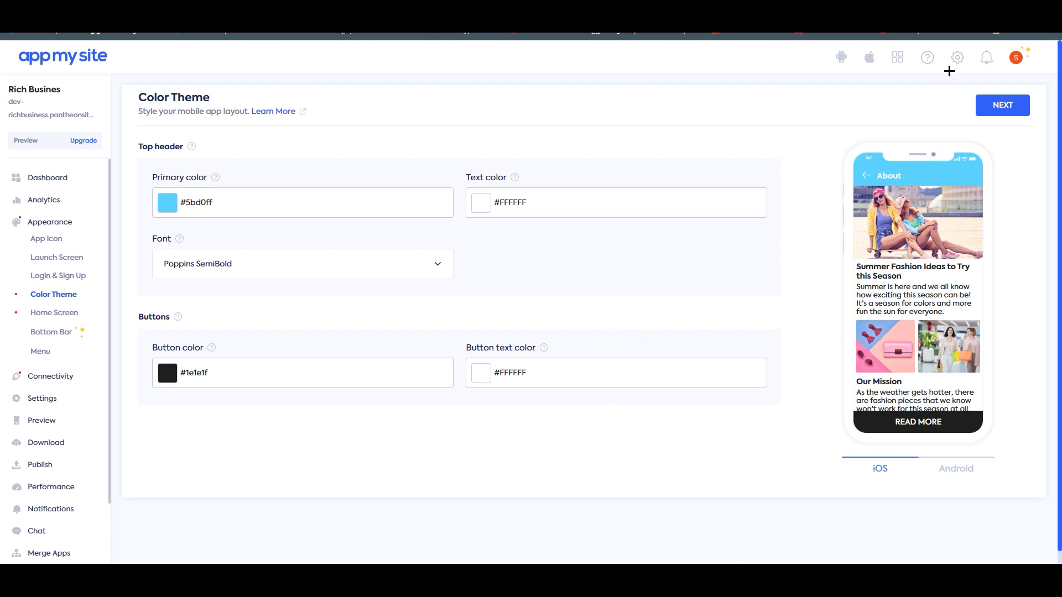
Continue from the color theme to the Home Screen design and review the Home Header settings.
left_click(1013, 100)
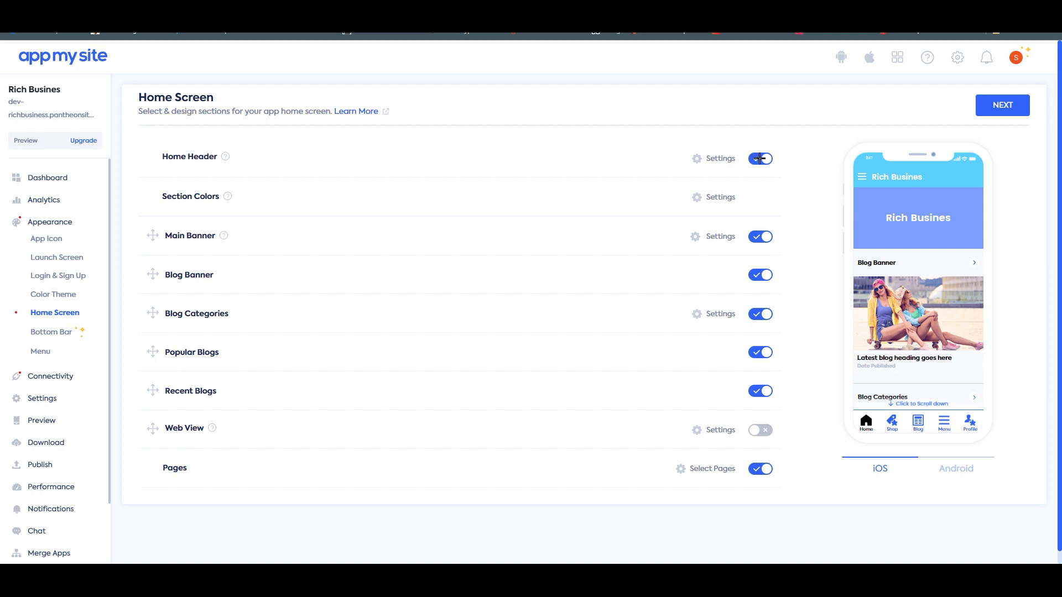
left_click(708, 158)
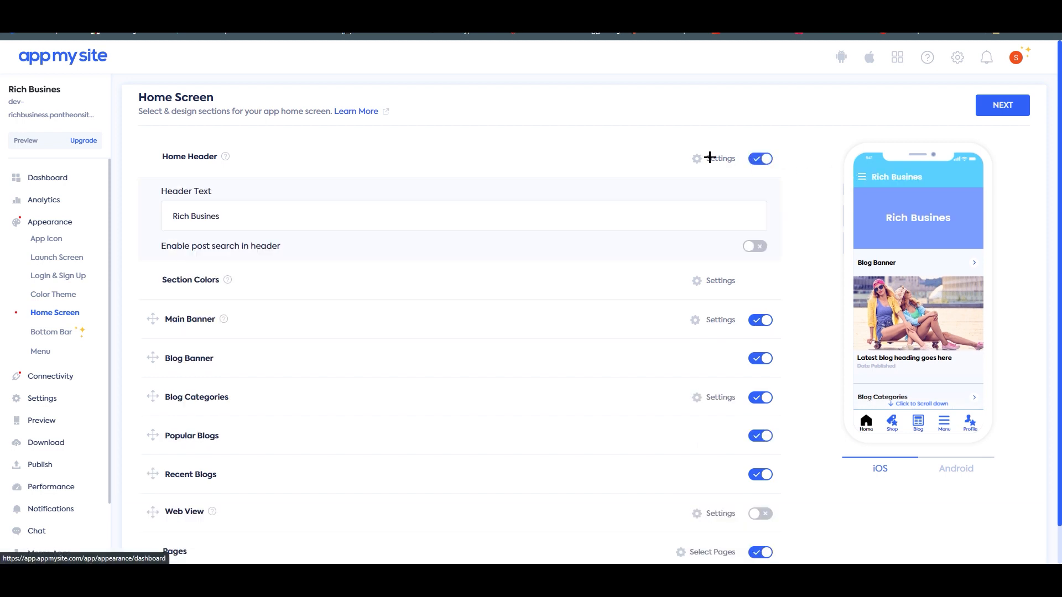
left_click(707, 160)
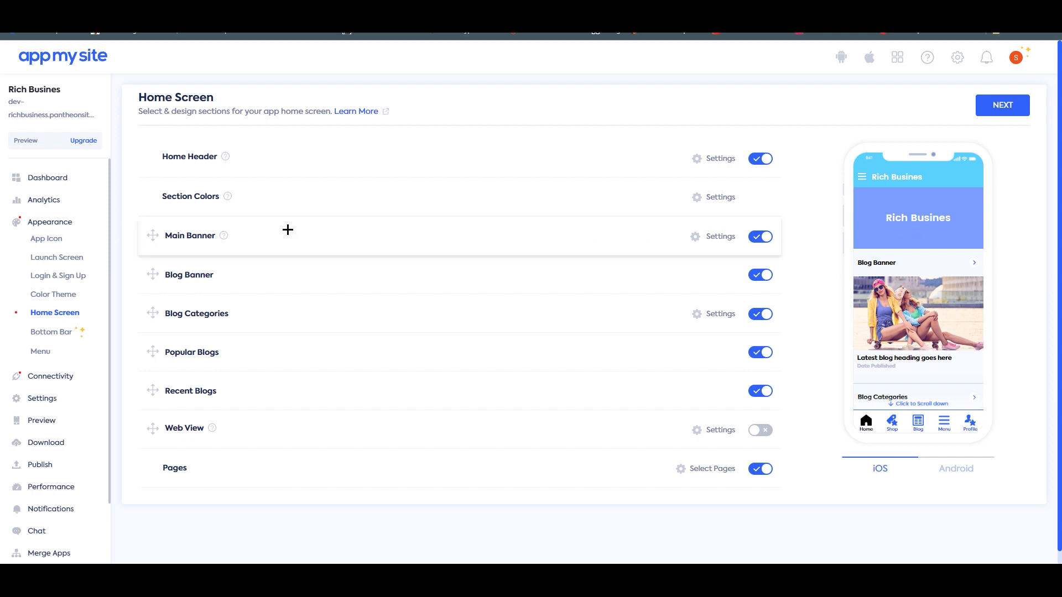
Switch the home screen's Main Banner off and back on, and review its image, text and alignment settings.
left_click(760, 237)
left_click(760, 236)
left_click(716, 237)
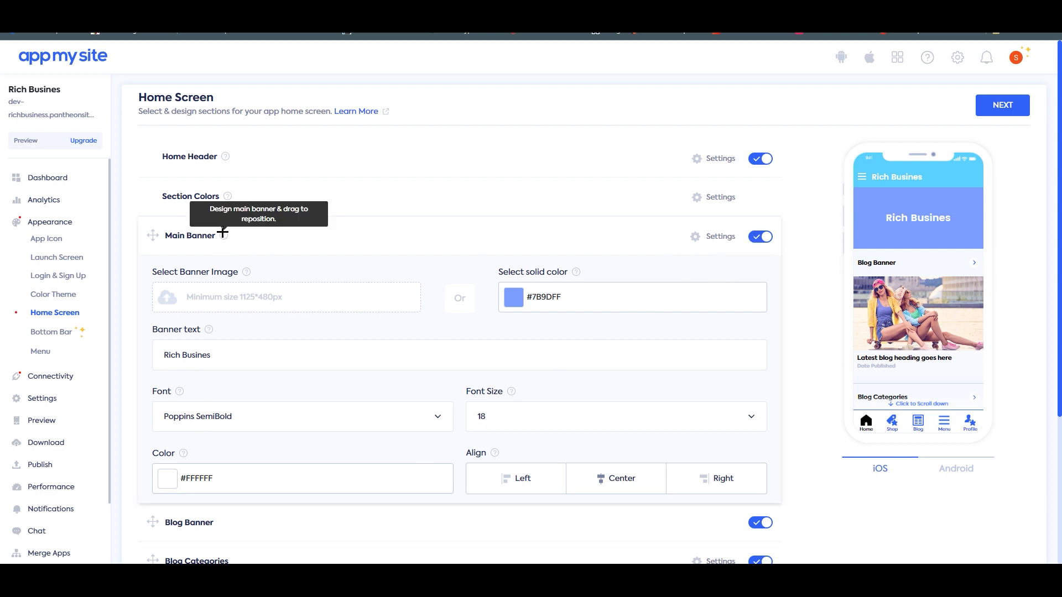
left_click(705, 237)
Enable the home screen's Web View section, review its page URL and header and footer settings, and continue.
scroll(684, 355, "down", 1)
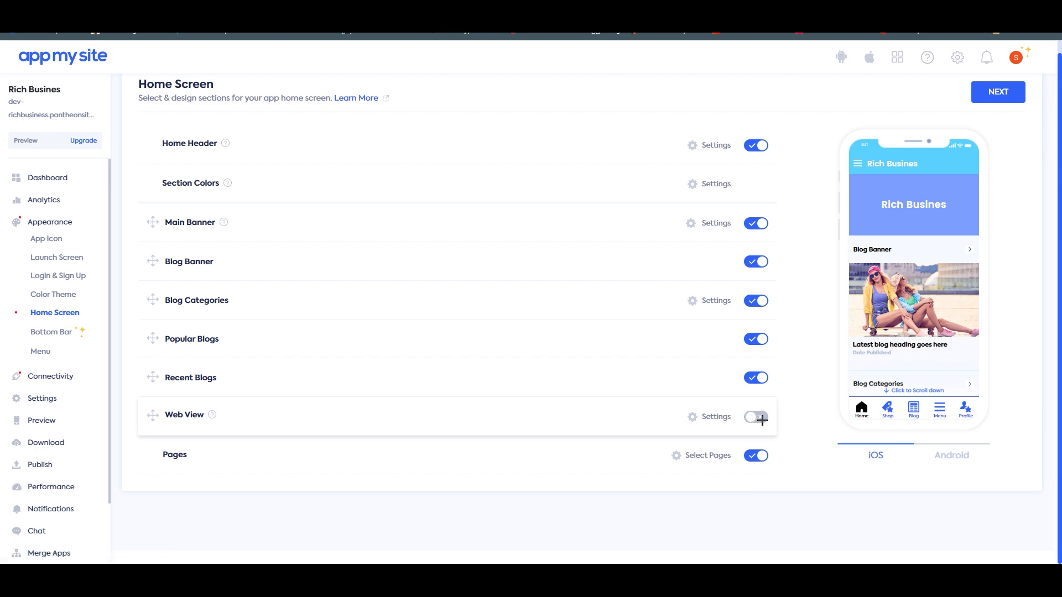
left_click(762, 419)
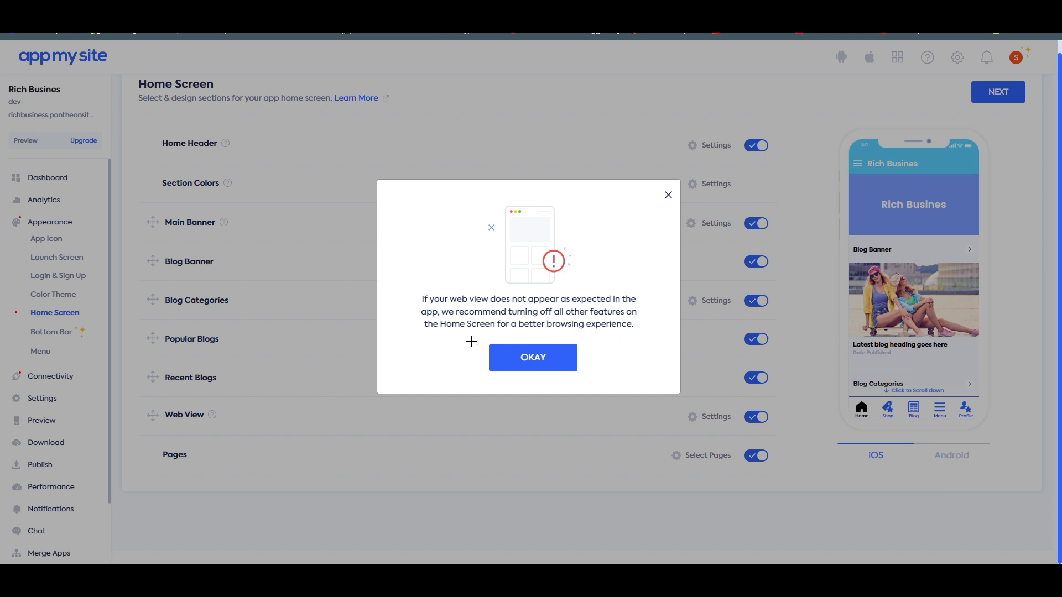
left_click(542, 364)
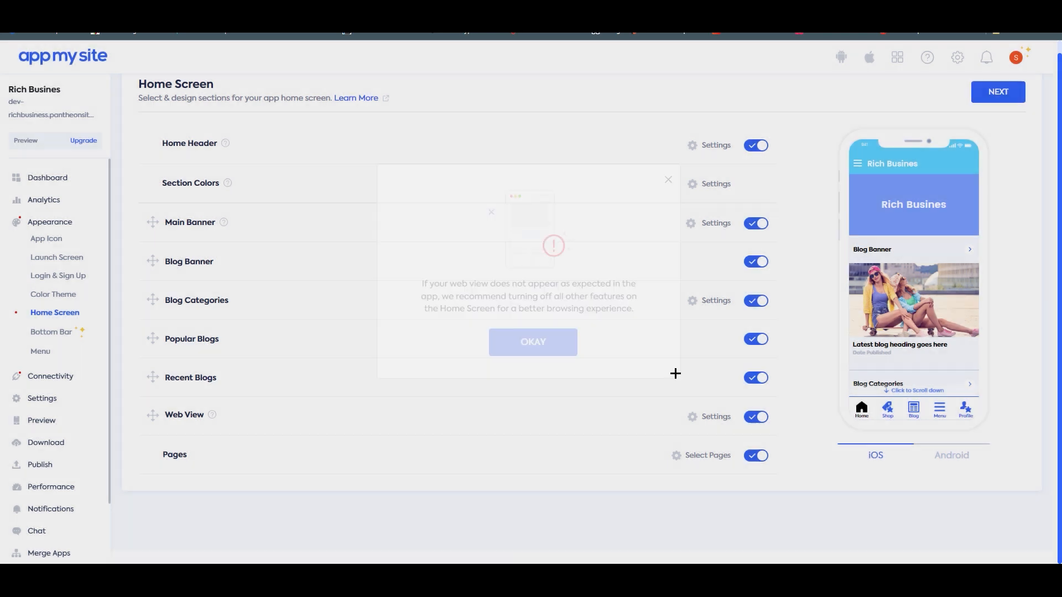
left_click(722, 419)
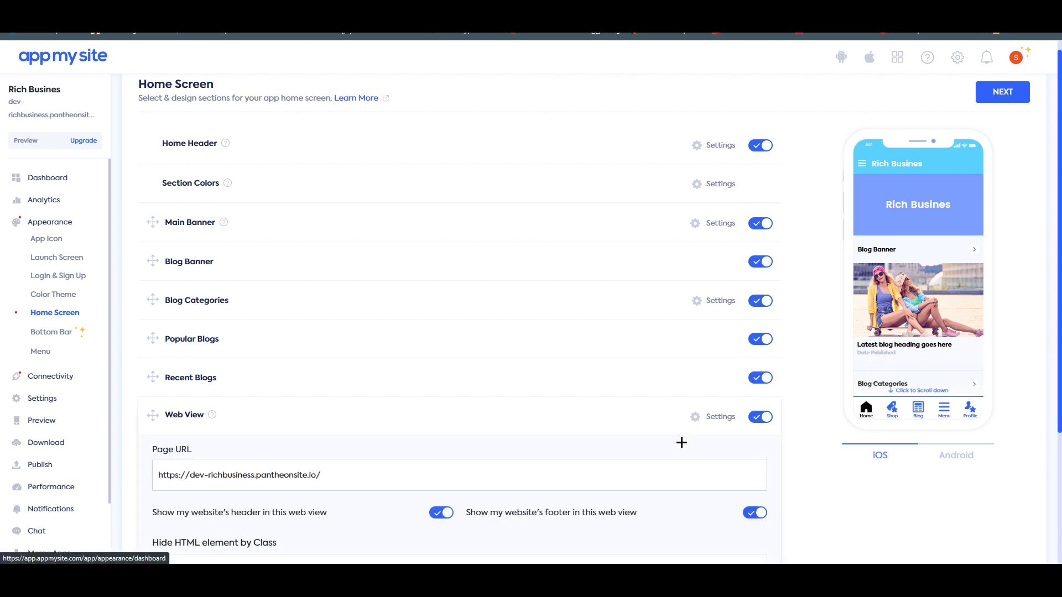
scroll(261, 396, "down", 3)
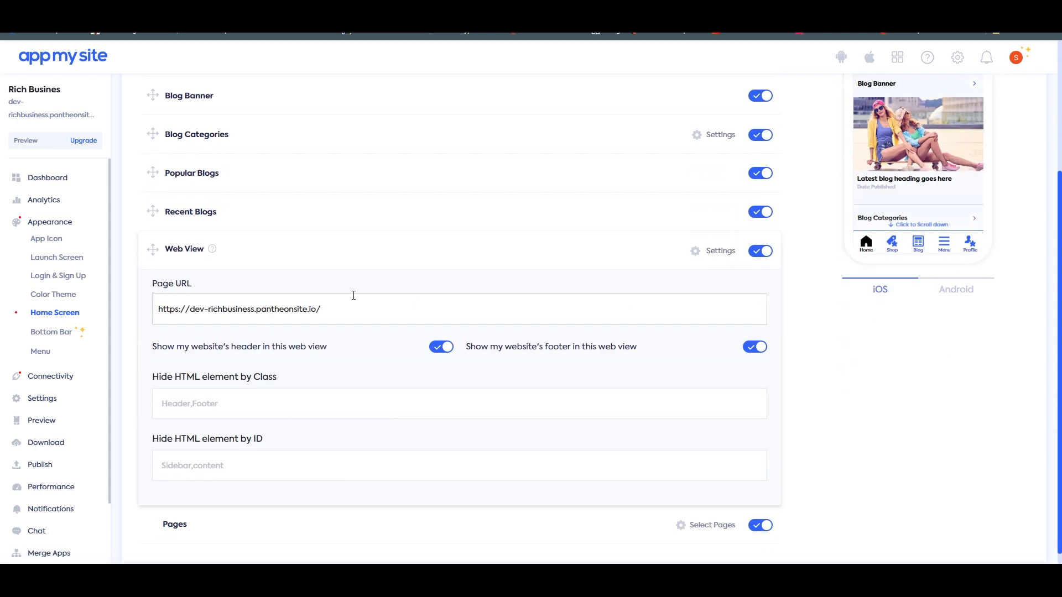
left_click(713, 251)
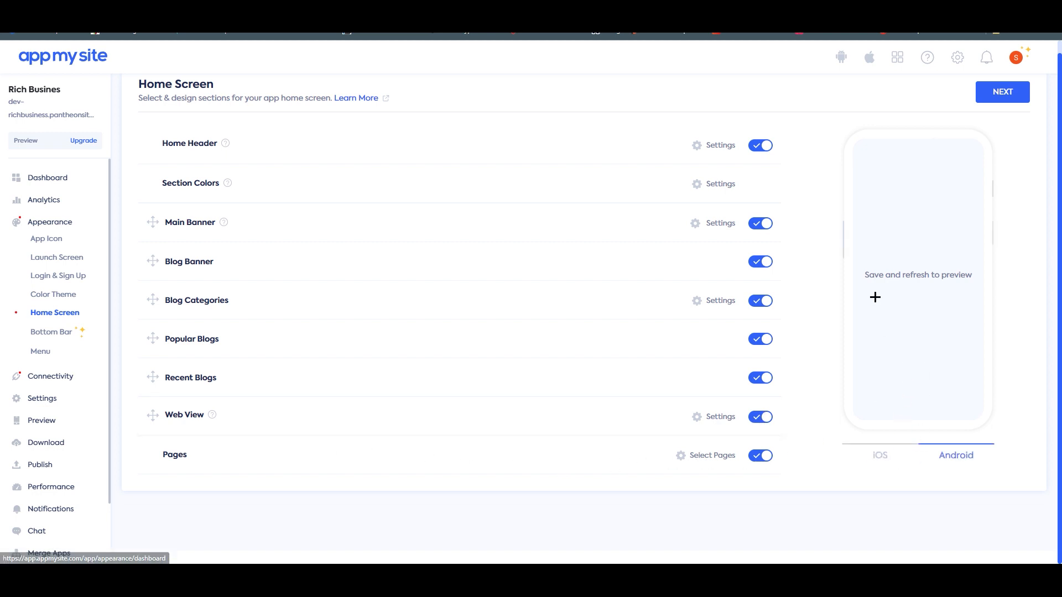
left_click(1002, 92)
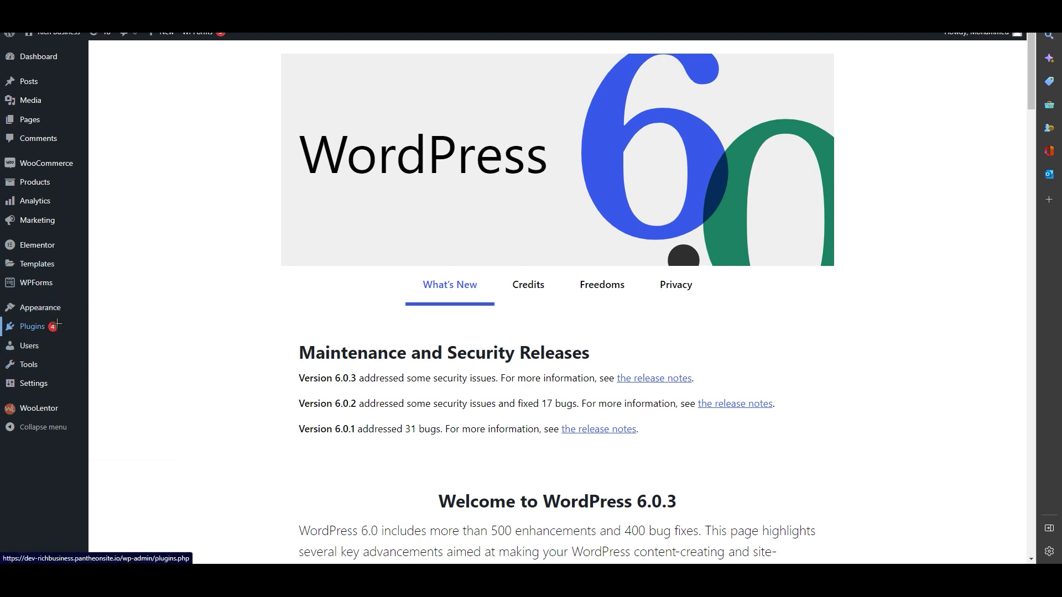
In the WordPress admin, search the new plugins for AppMySite, then install and activate it.
mouse_move(74, 324)
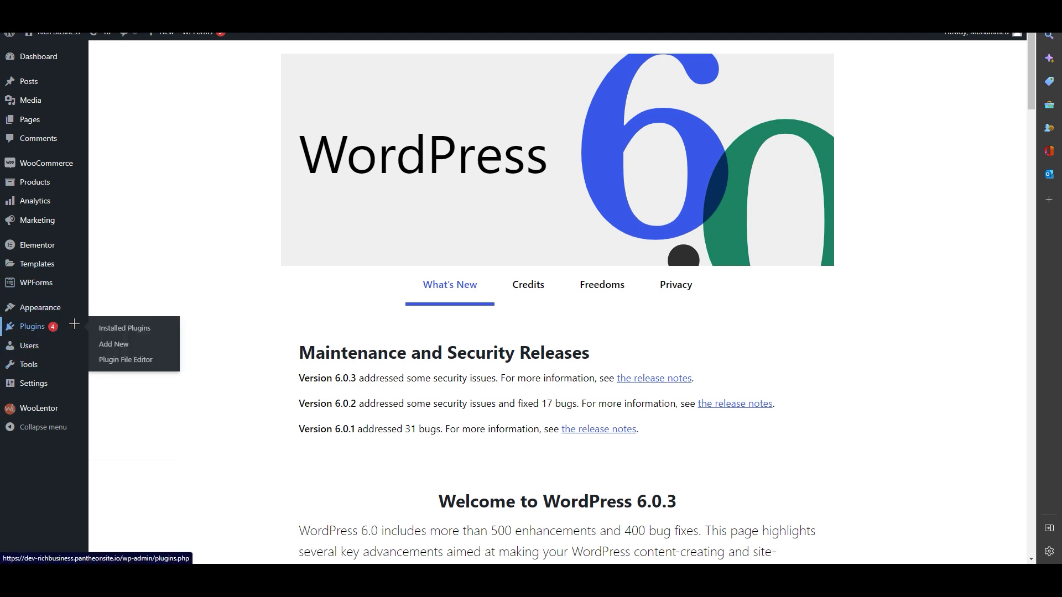
left_click(113, 344)
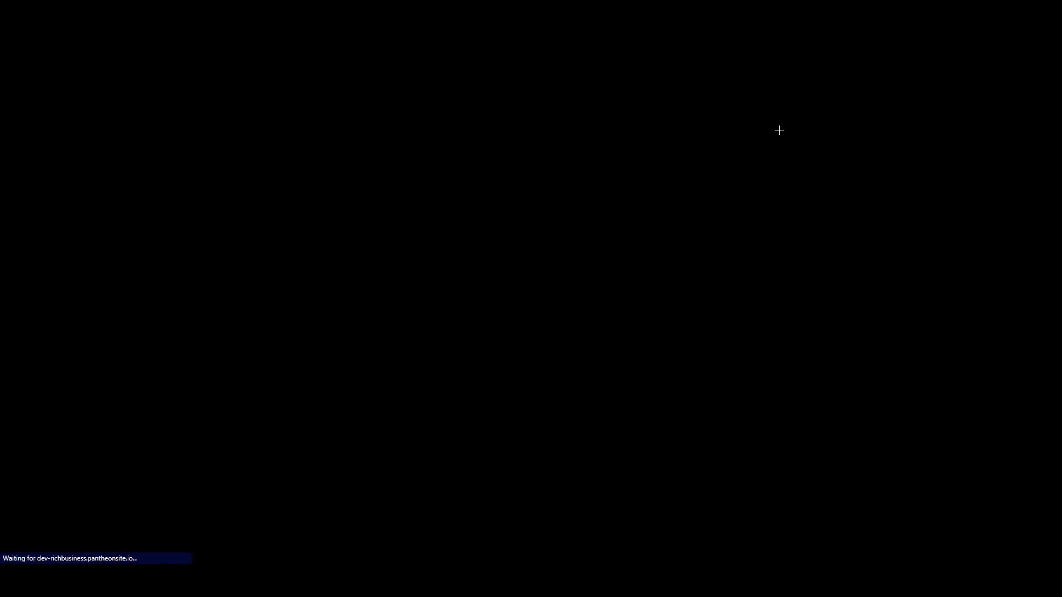
left_click(918, 254)
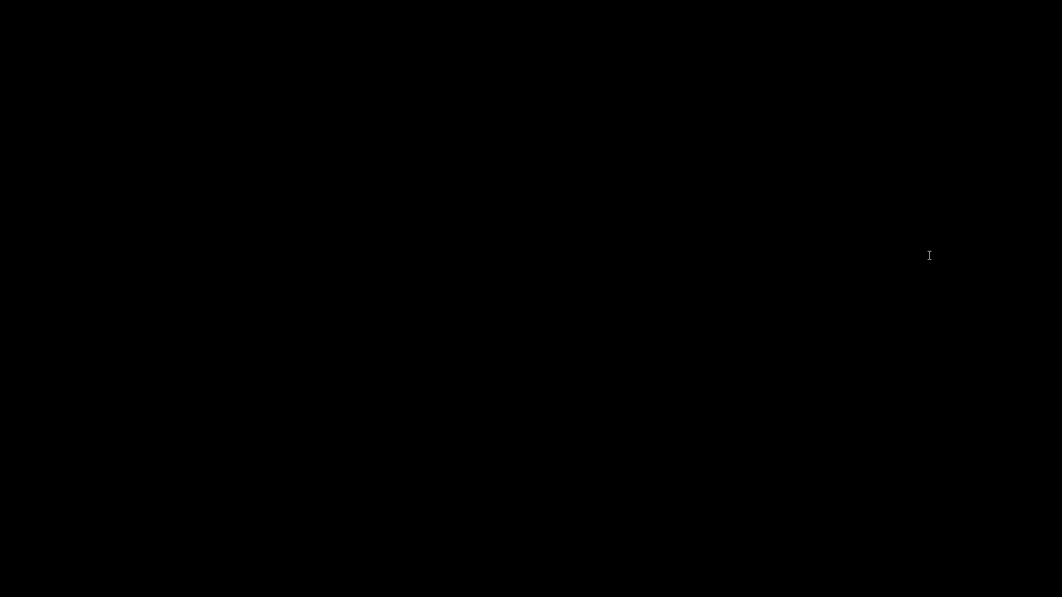
type("app my site")
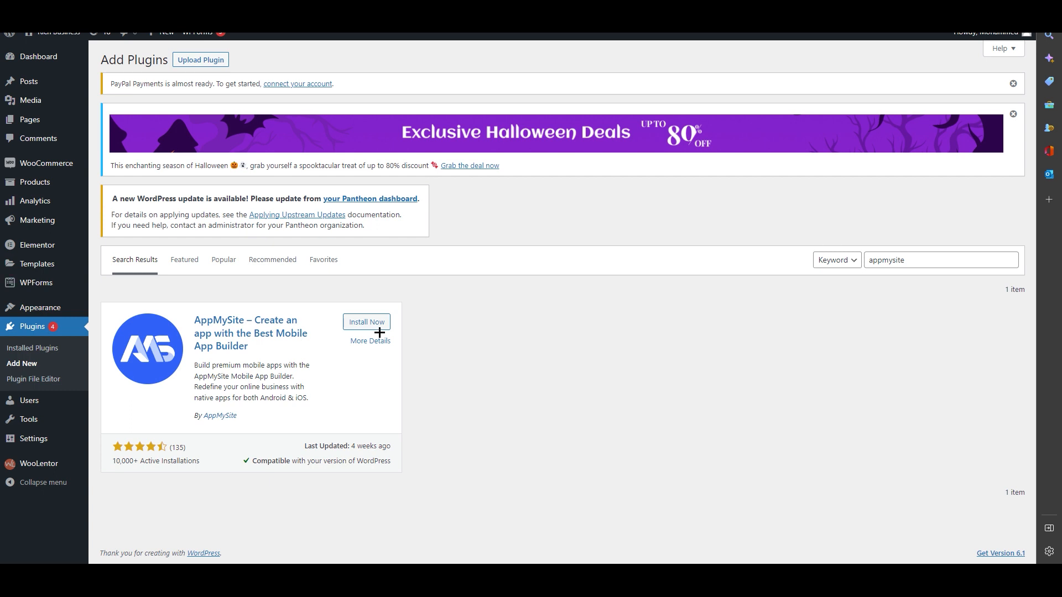
left_click(378, 327)
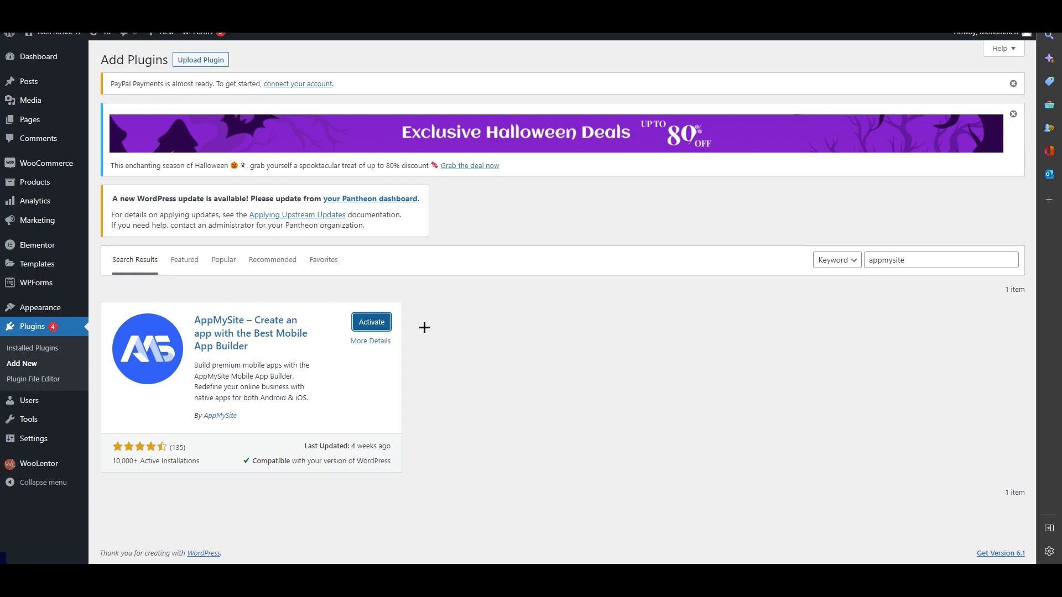
left_click(372, 322)
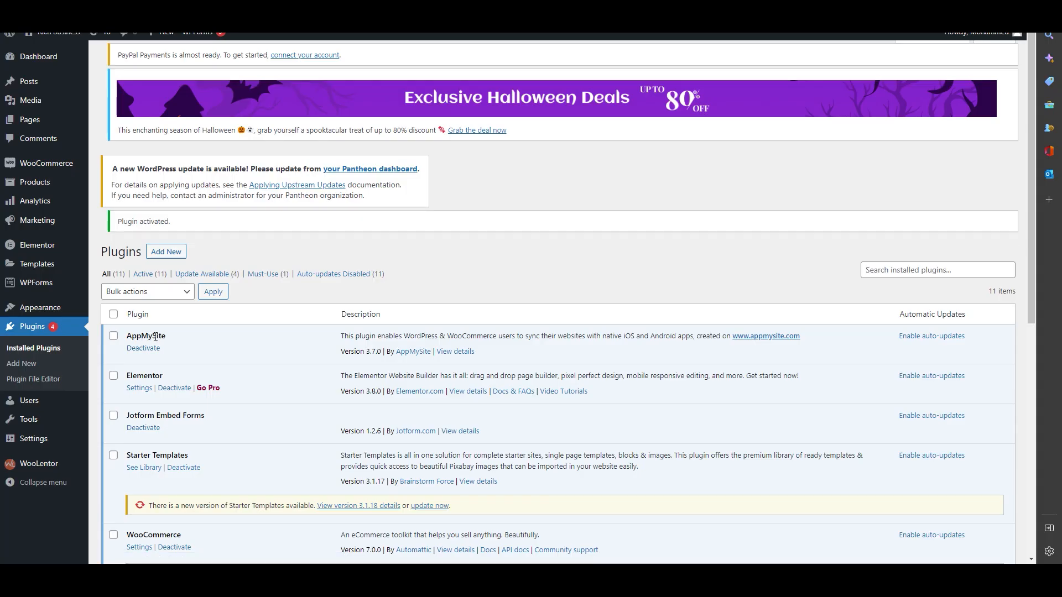
Review the AppMySite plugin's description in its details window and close it.
left_click(467, 351)
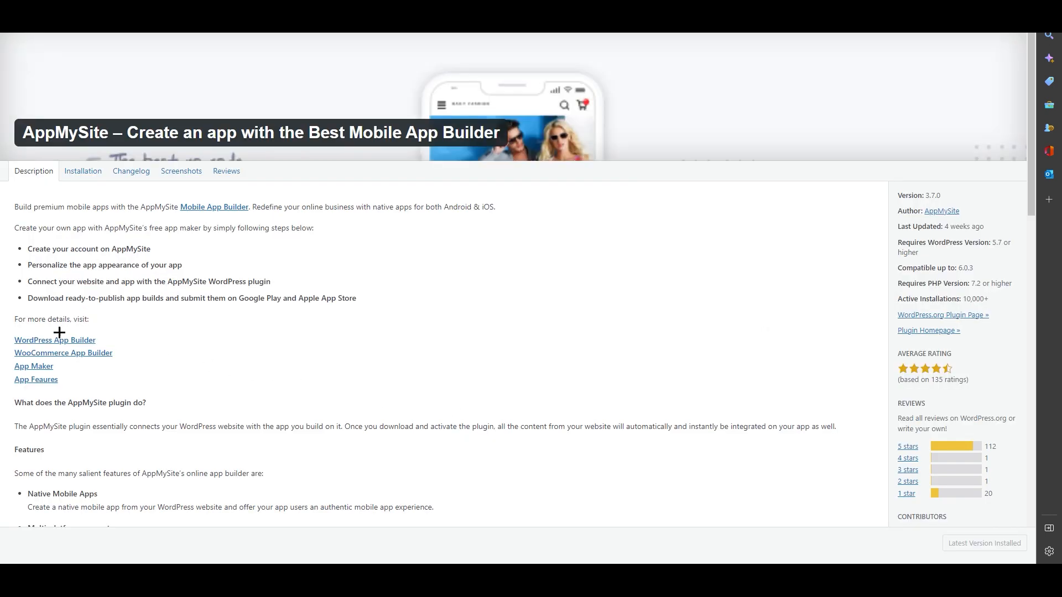
scroll(320, 337, "down", 5)
key("Escape")
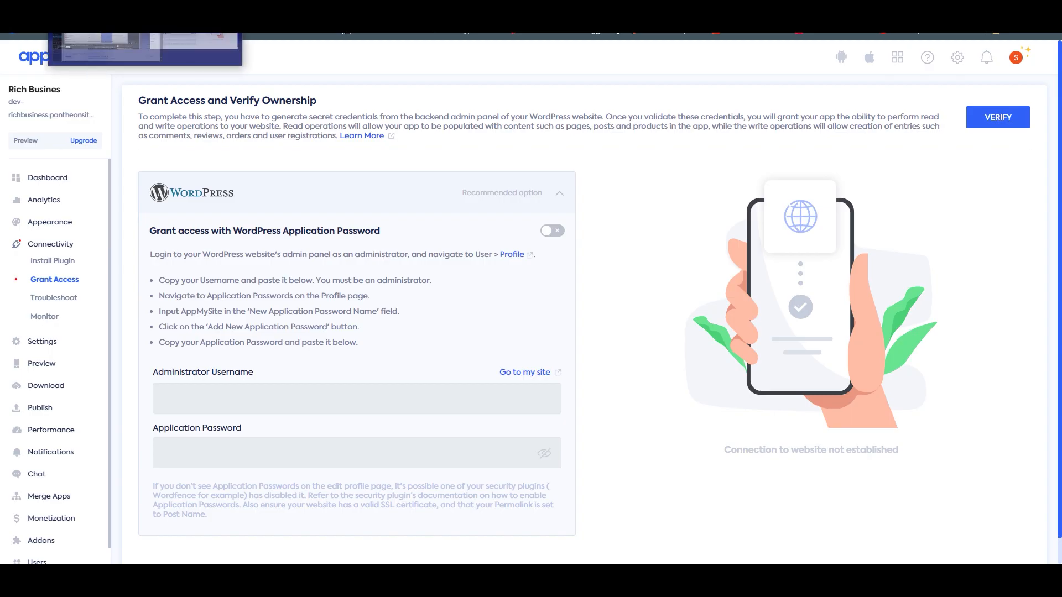
Switch from AppMySite's Grant Access page to the WordPress admin.
left_click(145, 49)
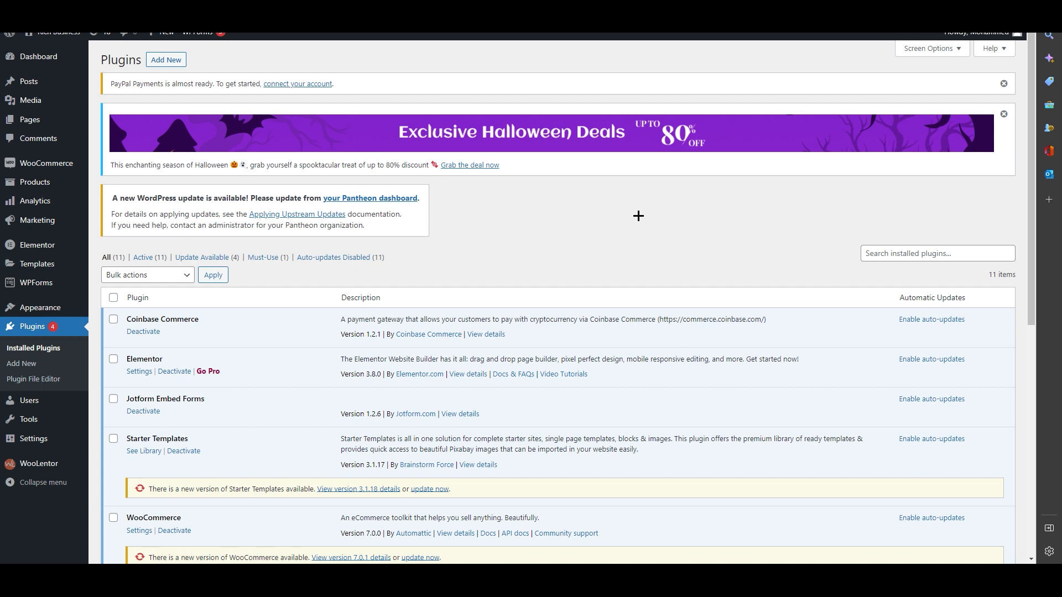